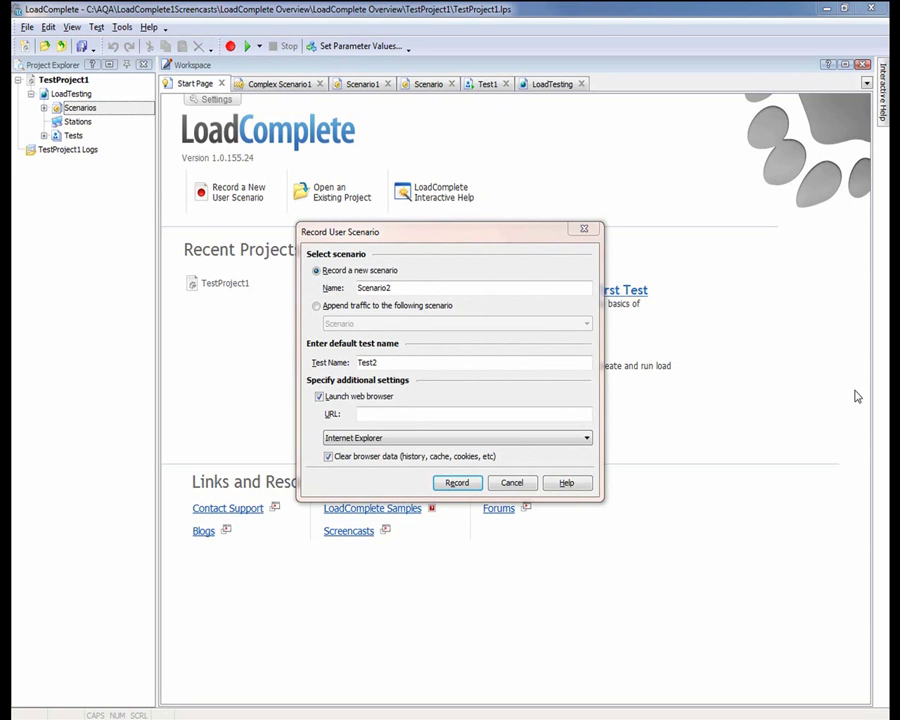
left_click(412, 414)
type("http:")
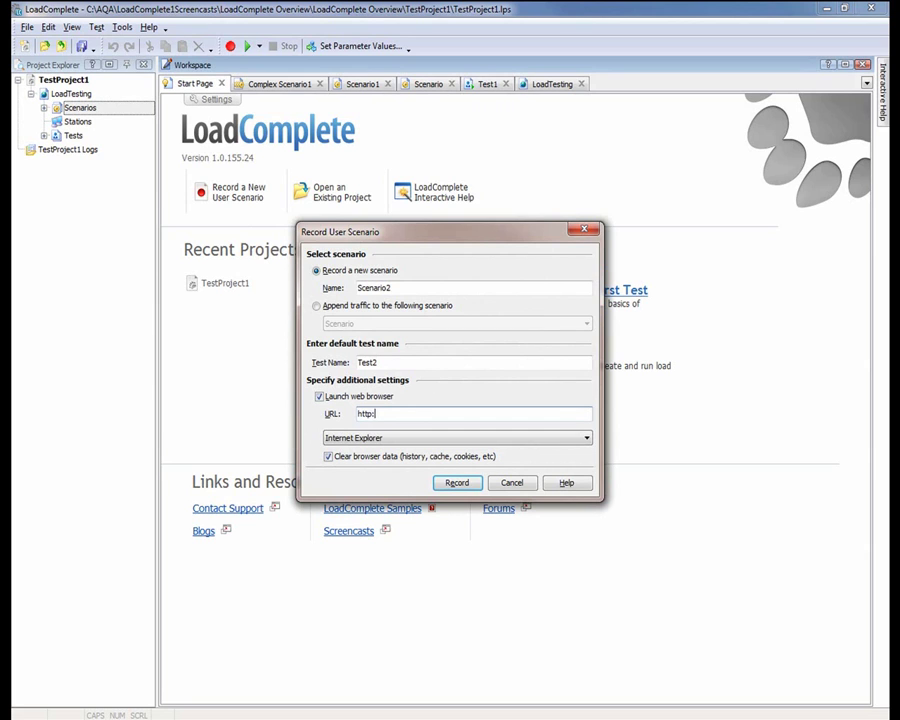
type("//localhost/loadcomplete")
left_click(454, 487)
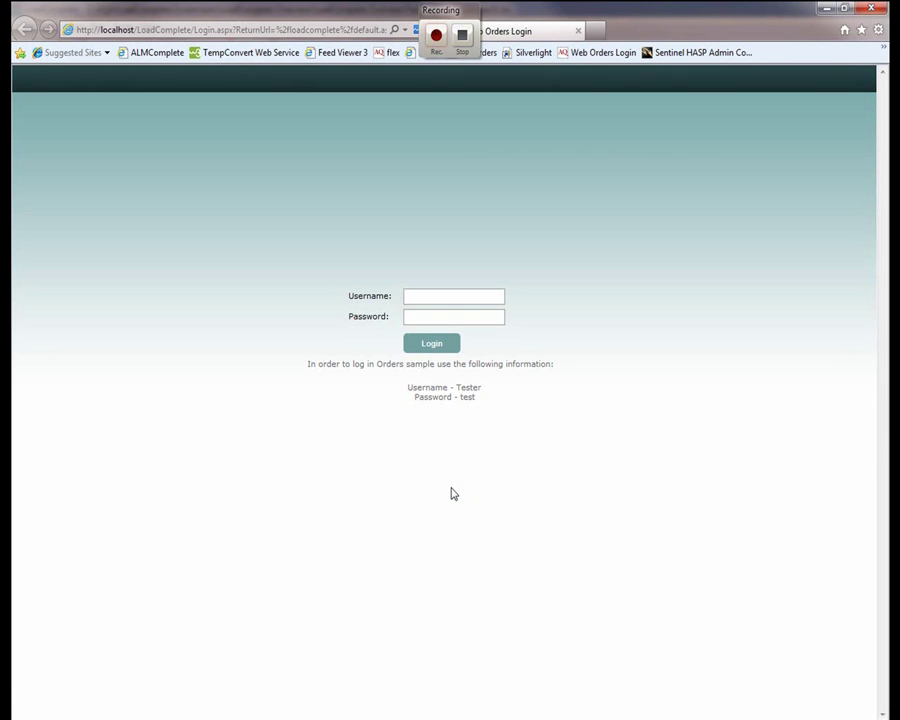
Log in to Web Orders with the sample username and password
type("Tester")
left_click(434, 315)
type("test")
left_click(432, 346)
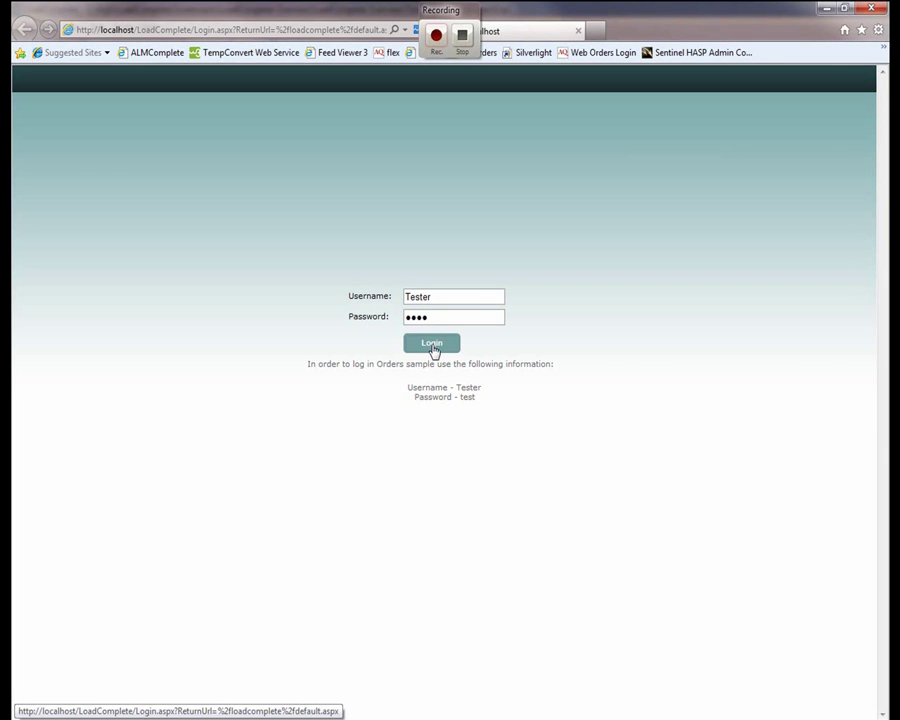
View all products, log out of Web Orders, and stop the recording
left_click(122, 219)
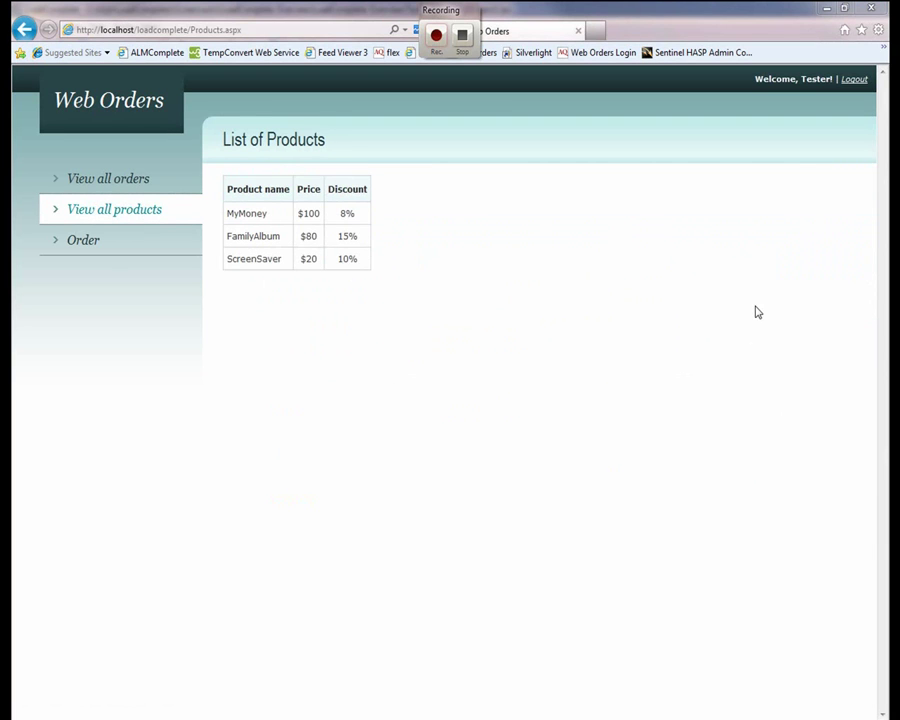
left_click(848, 82)
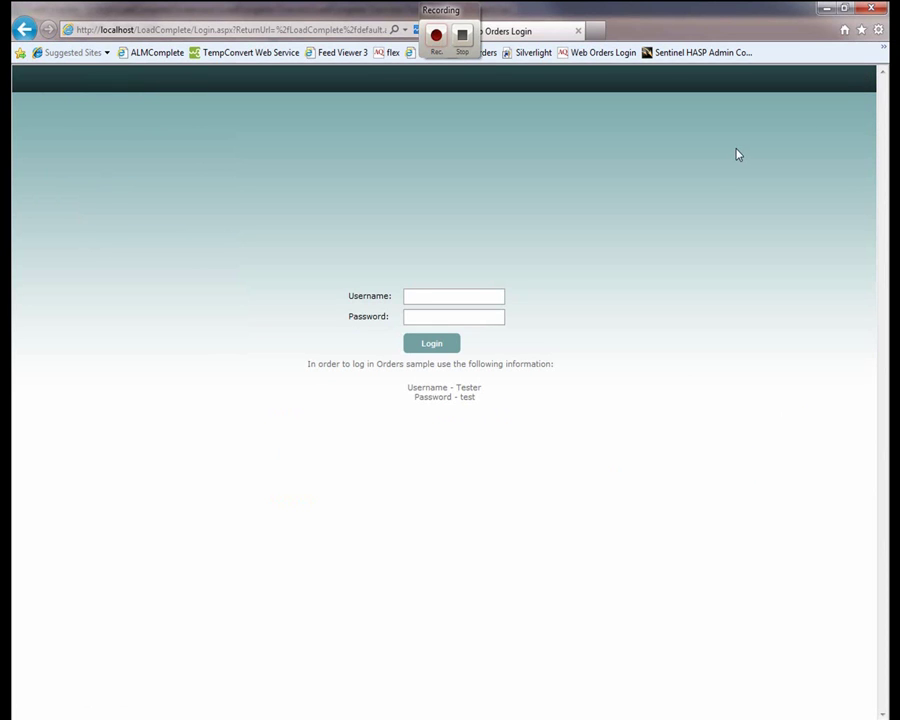
left_click(463, 40)
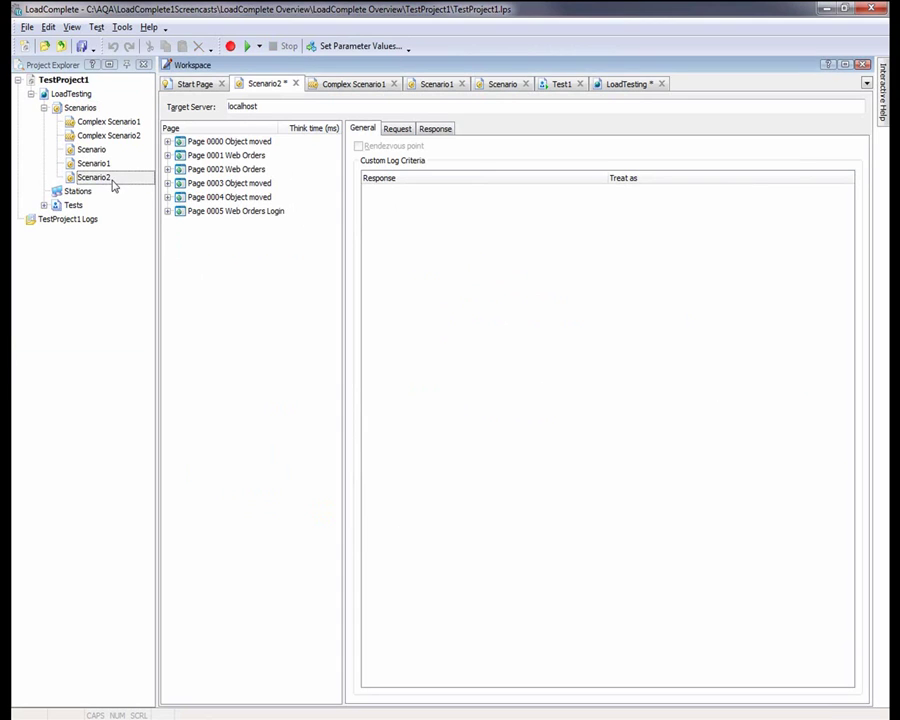
Expand all pages of Scenario2 to list their recorded requests
left_click(113, 183)
right_click(237, 185)
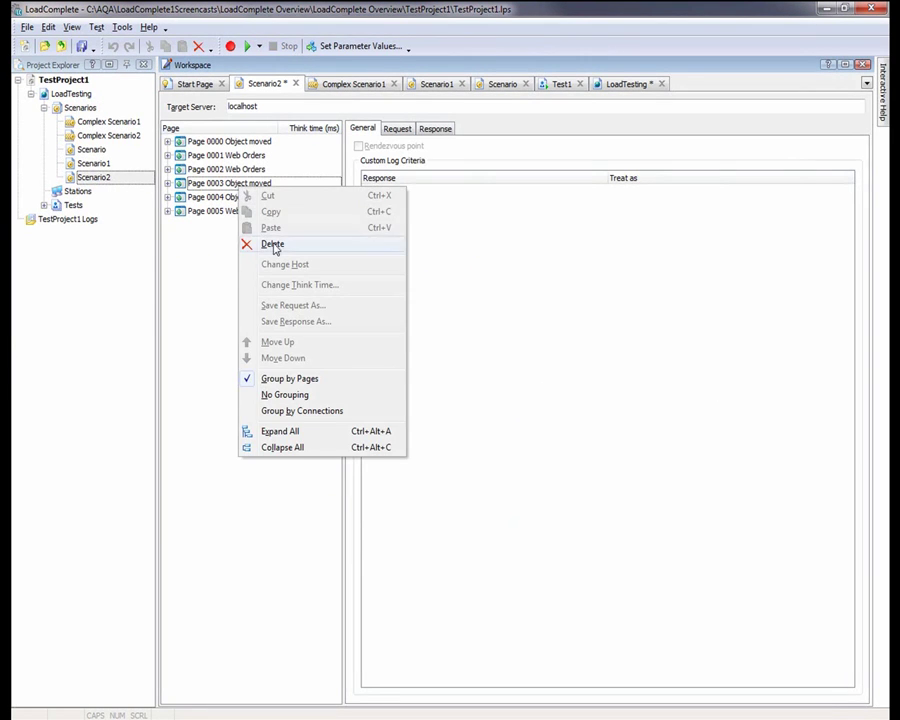
left_click(309, 431)
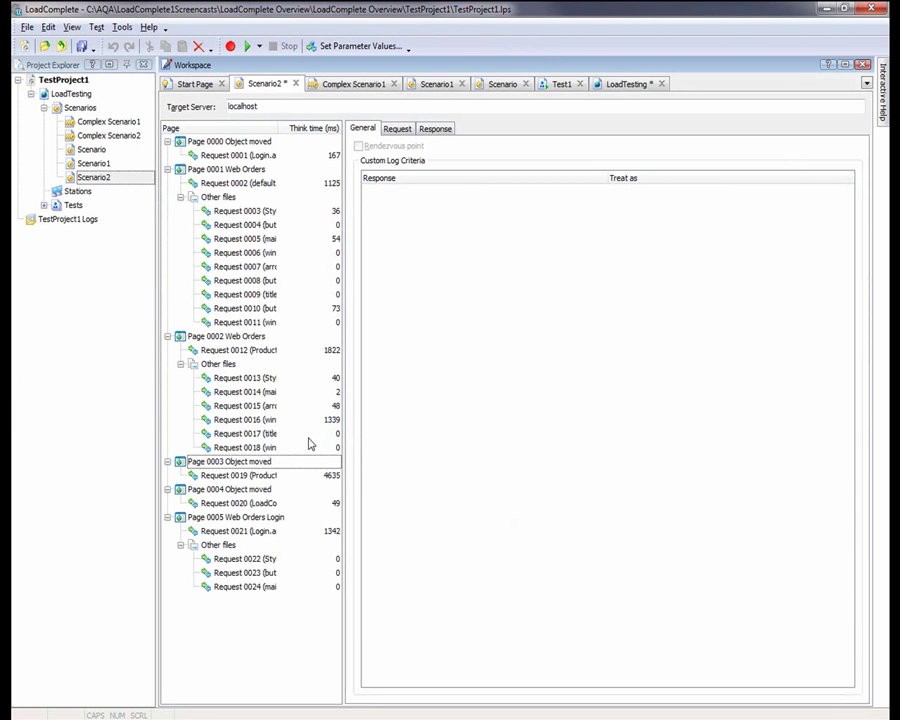
Inspect Request 0003's request headers and server response, then return to its general options
left_click(265, 212)
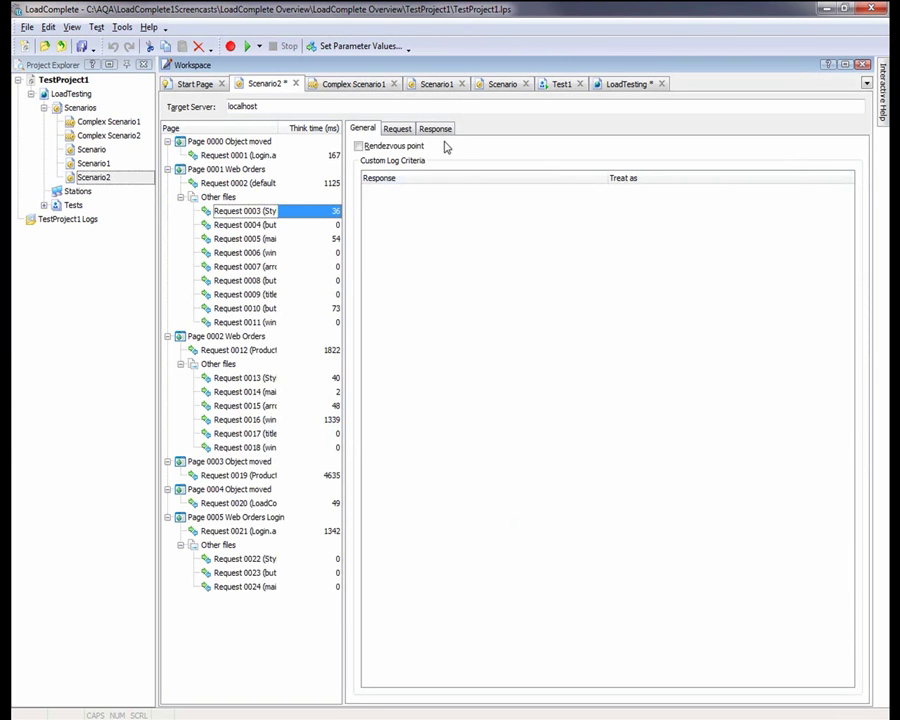
left_click(410, 136)
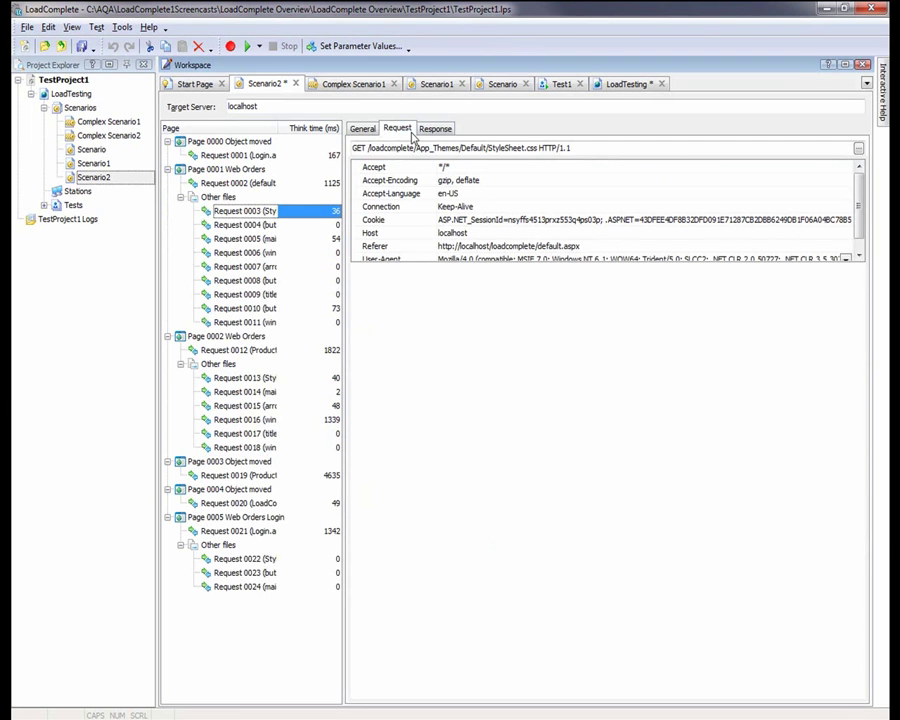
left_click(436, 130)
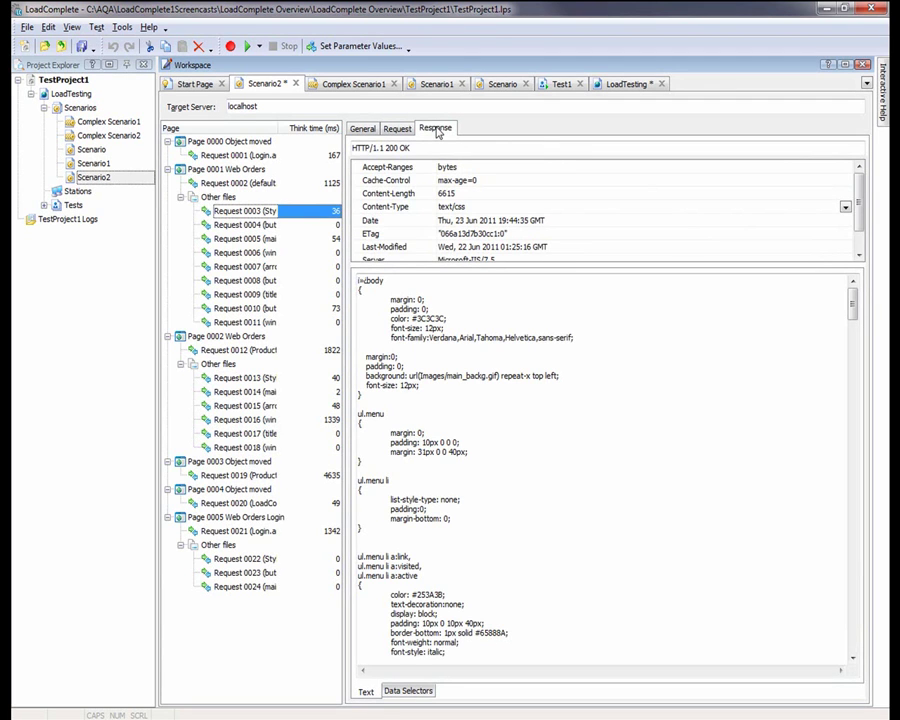
left_click(362, 129)
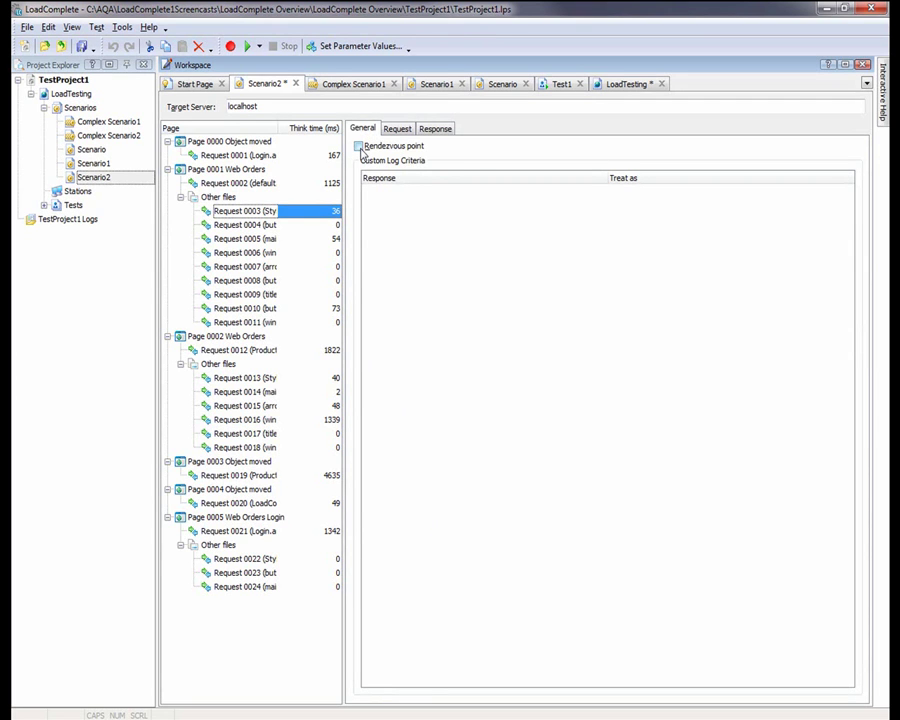
Make Request 0003 a rendezvous point and add a custom log criterion treating 302 as OK
left_click(359, 147)
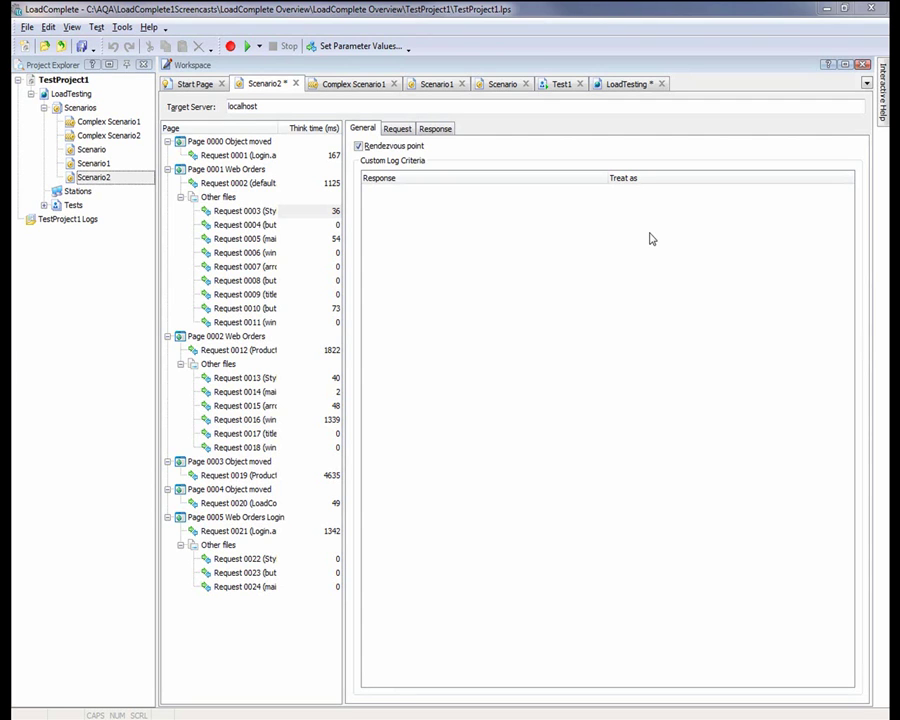
right_click(650, 238)
left_click(676, 243)
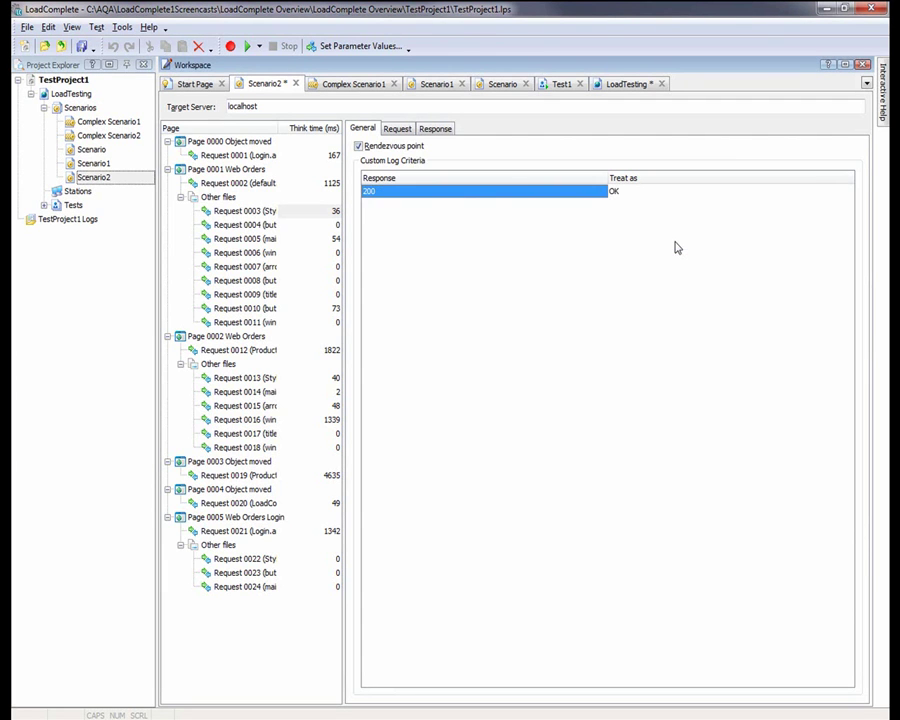
left_click(451, 193)
type("302")
key("Return")
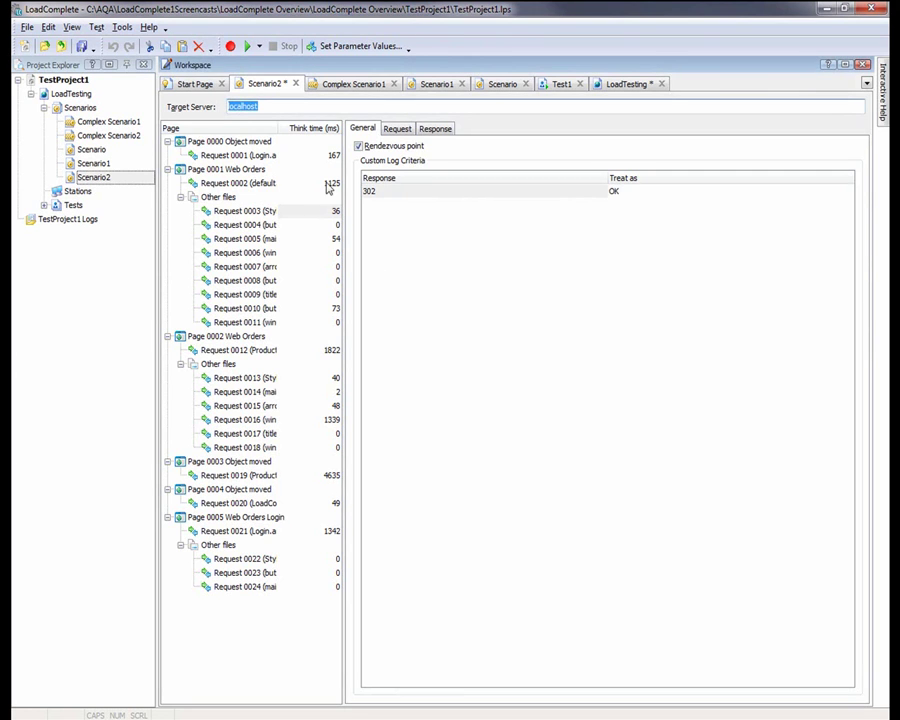
Select Request 0001 and dismiss its options menu without changes
left_click(333, 156)
right_click(334, 157)
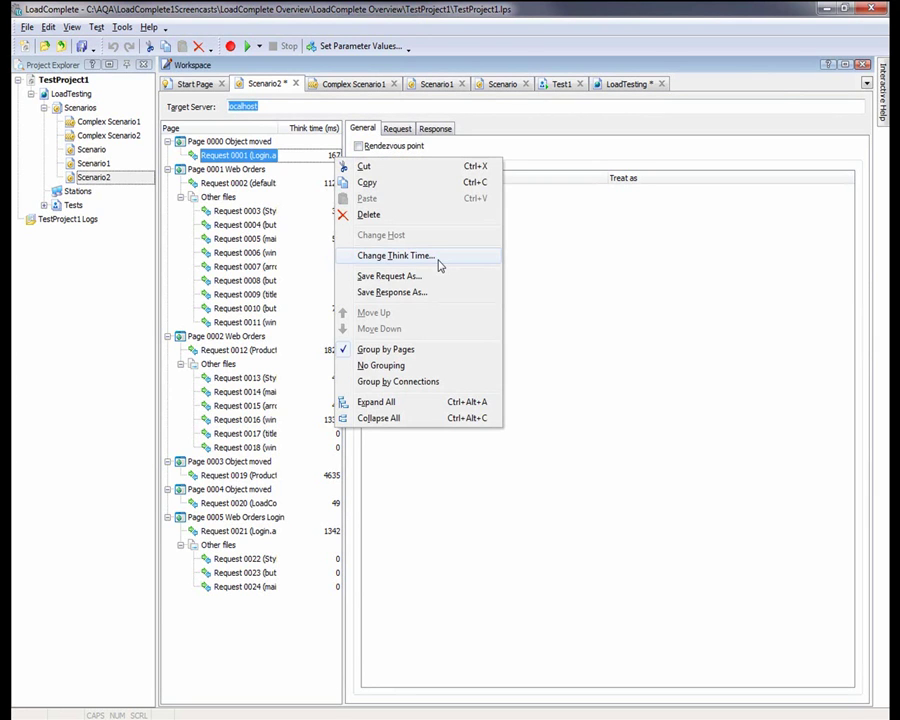
left_click(582, 262)
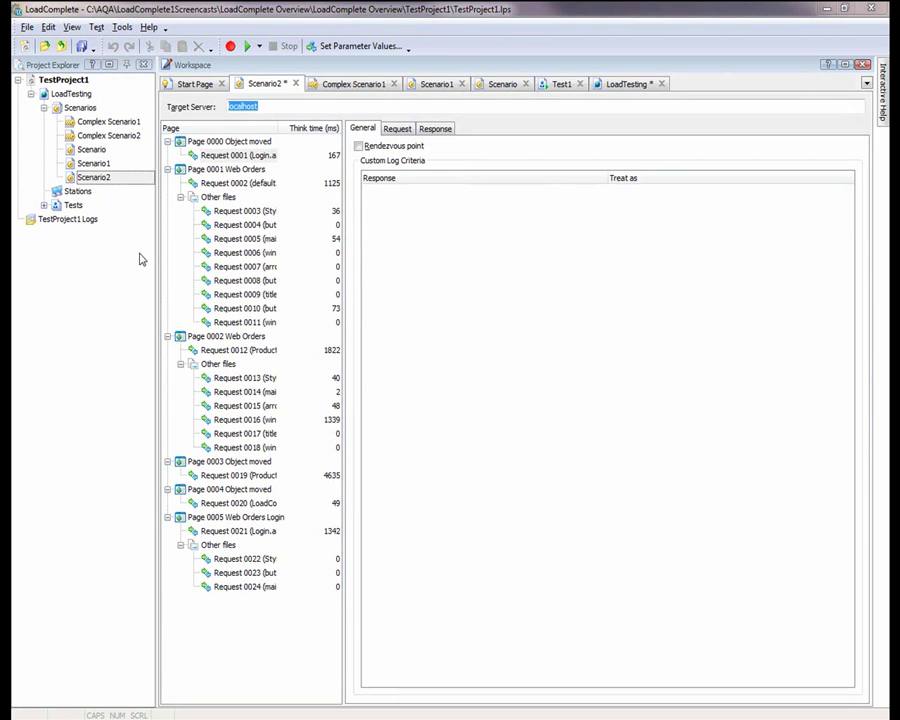
Run Verify Scenario on Scenario2 to replay it and produce its load testing report
right_click(80, 178)
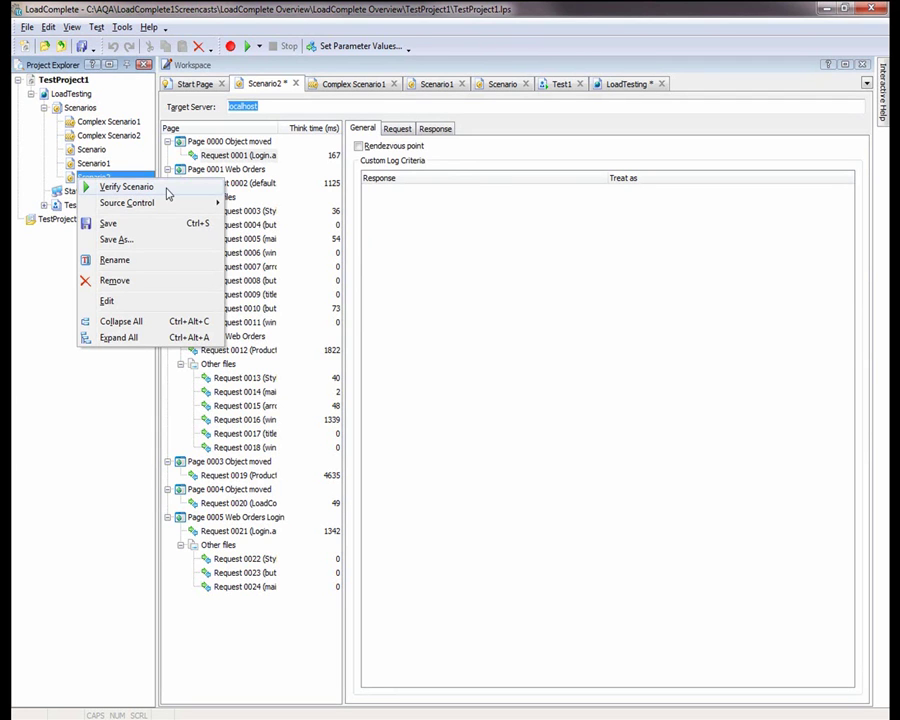
left_click(167, 190)
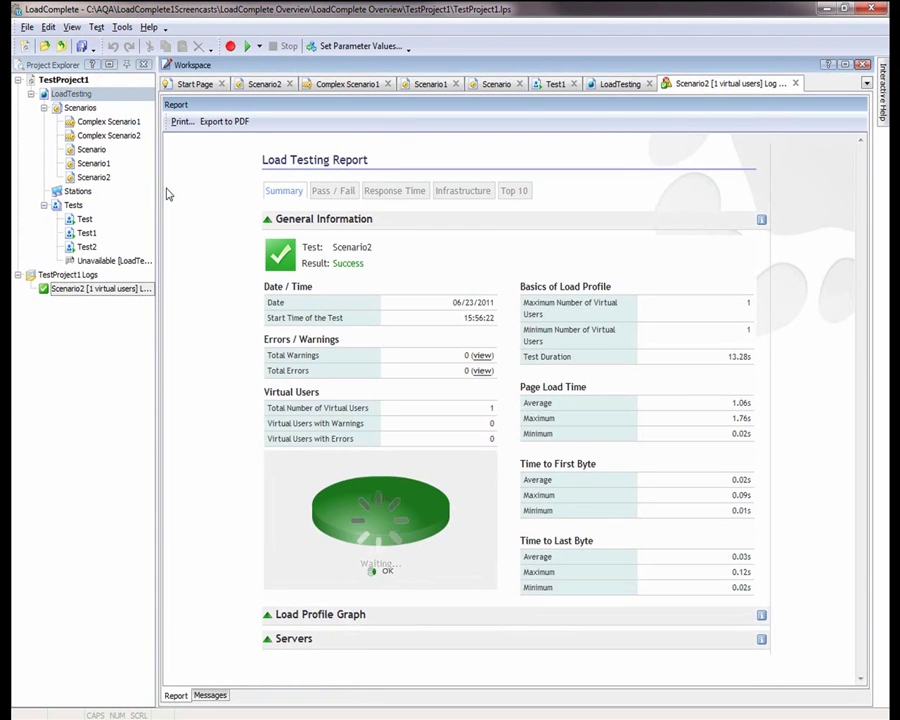
Open Test2 from the Tests list in its editor
left_click(96, 249)
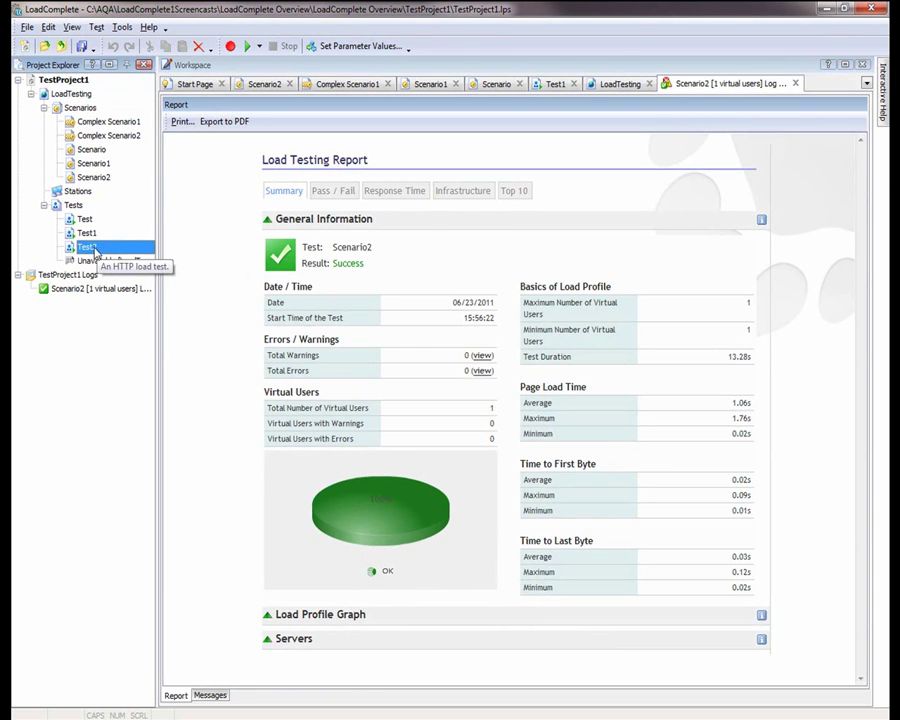
double_click(96, 248)
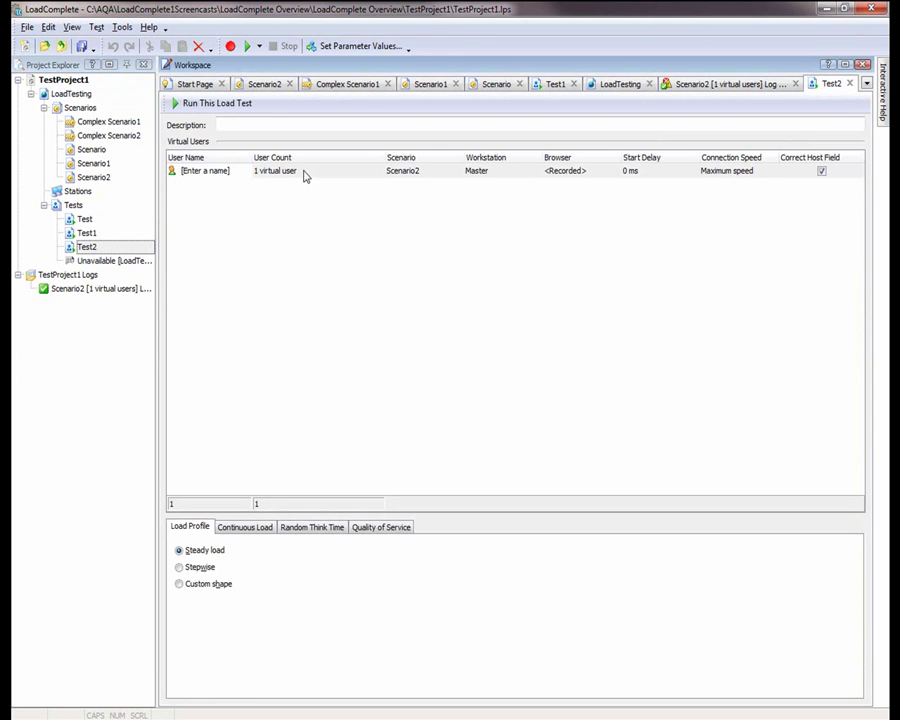
Give the first group 5 virtual users and add a second group of 3 running Scenario1
left_click(304, 172)
type("5")
key("Return")
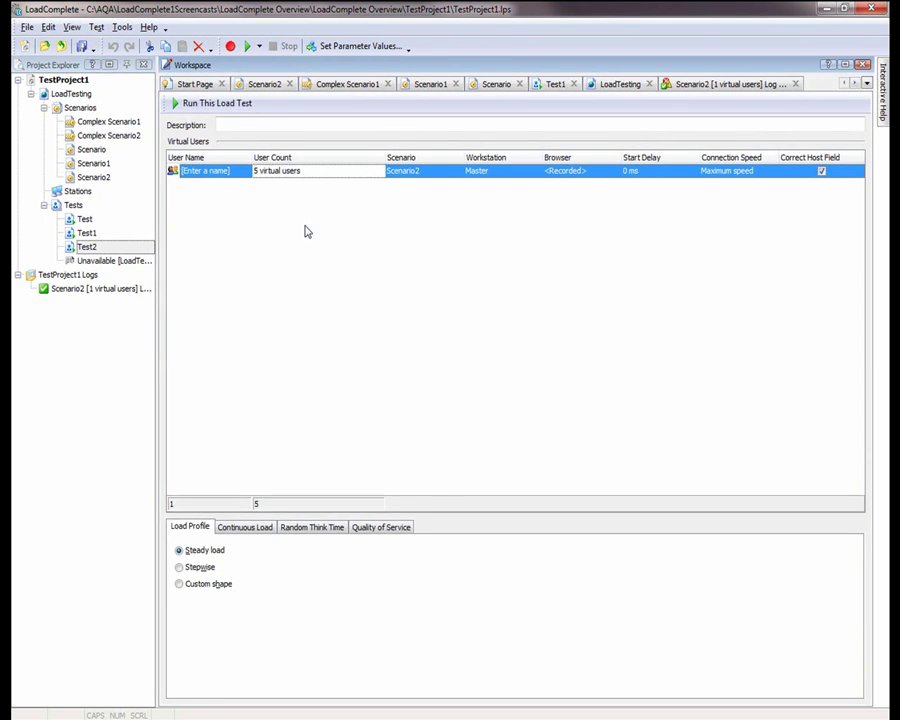
right_click(326, 216)
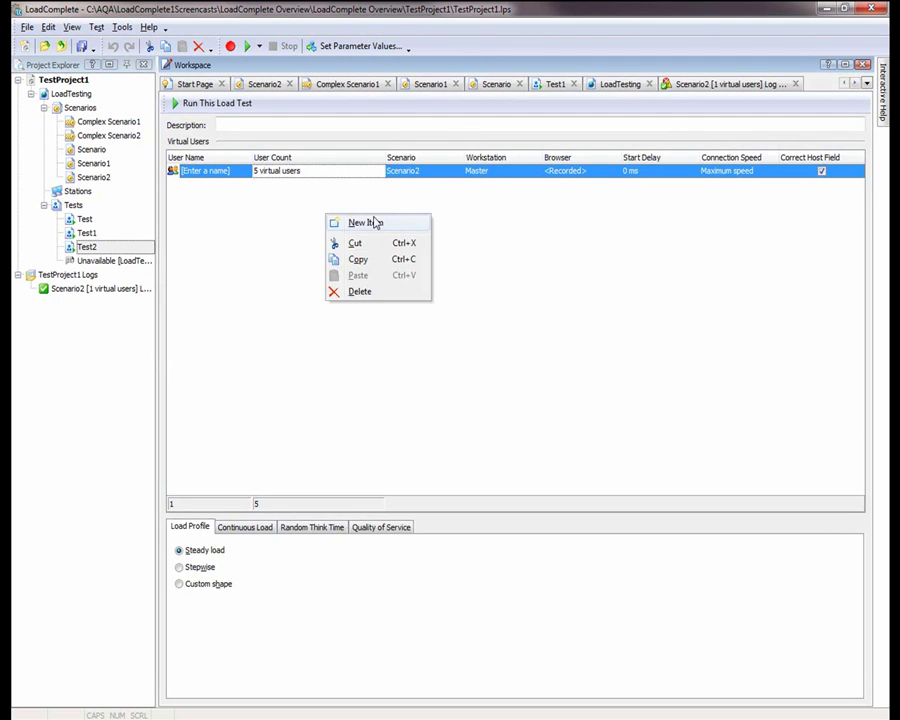
left_click(362, 221)
left_click(298, 185)
type("3")
key("Return")
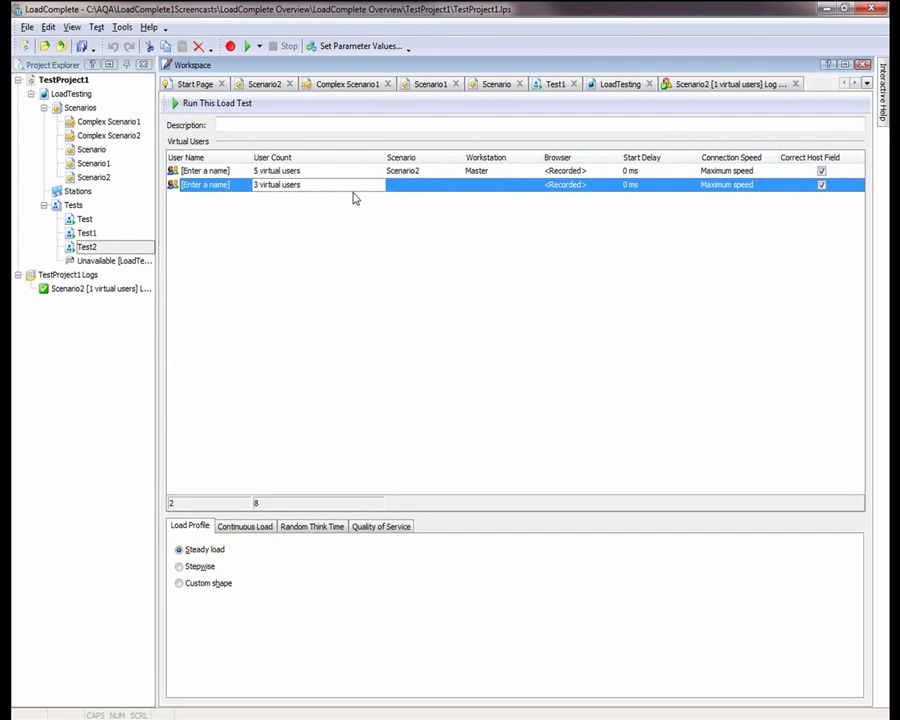
left_click(446, 189)
left_click(457, 187)
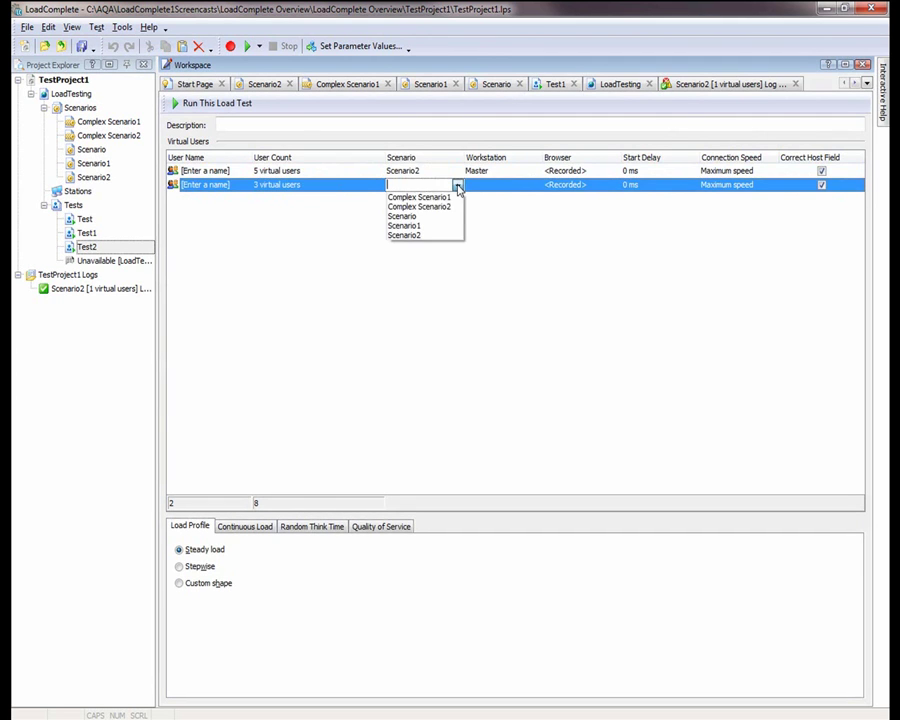
left_click(426, 226)
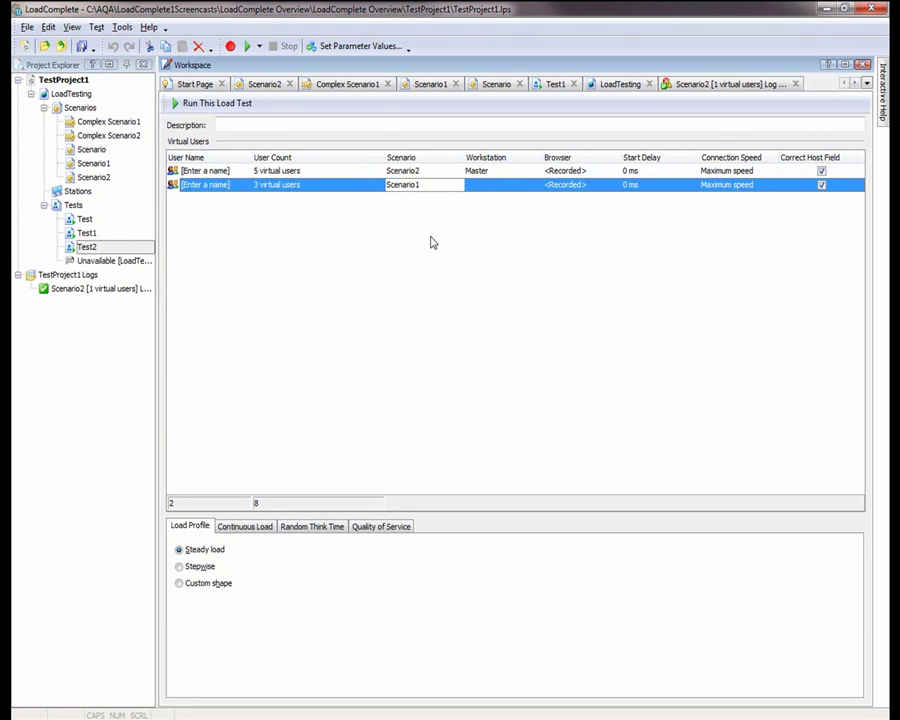
Name the two user groups 'purchasers' and 'browsers'
left_click(244, 173)
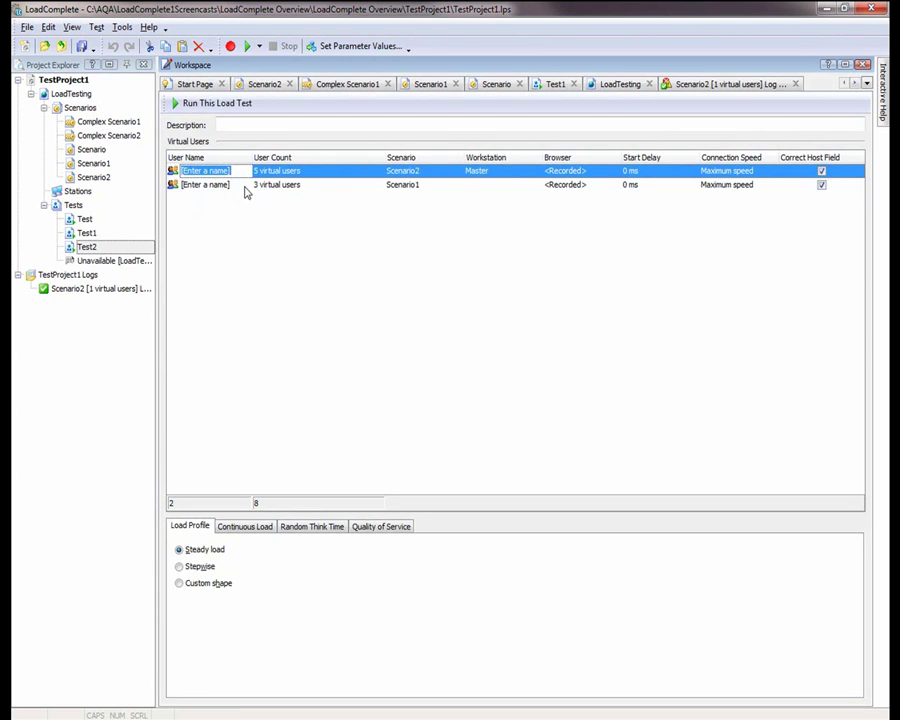
type("p")
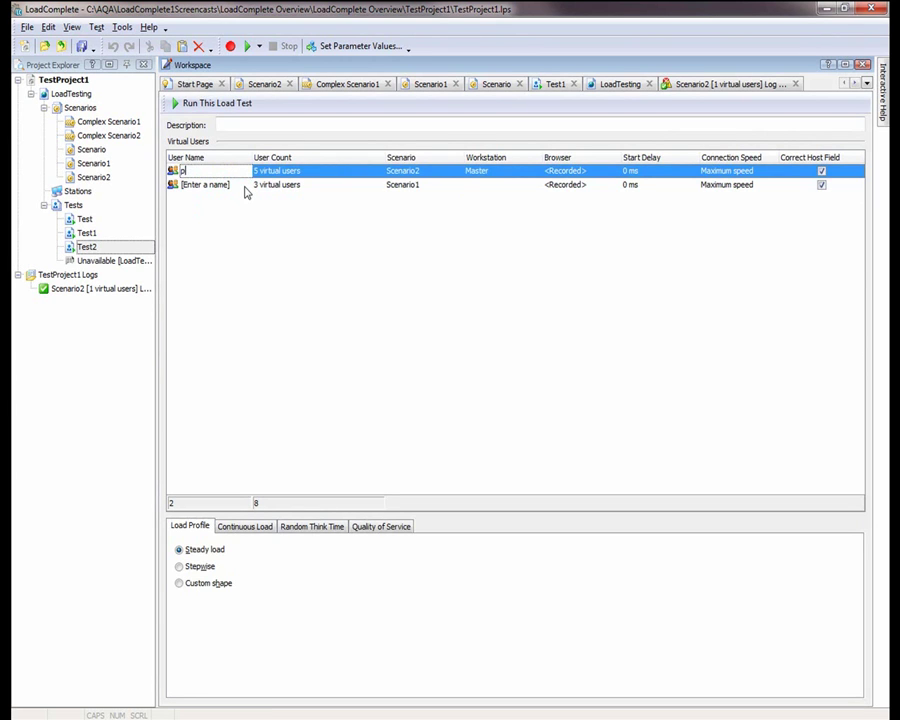
type("urchasers")
left_click(242, 186)
type("browsers")
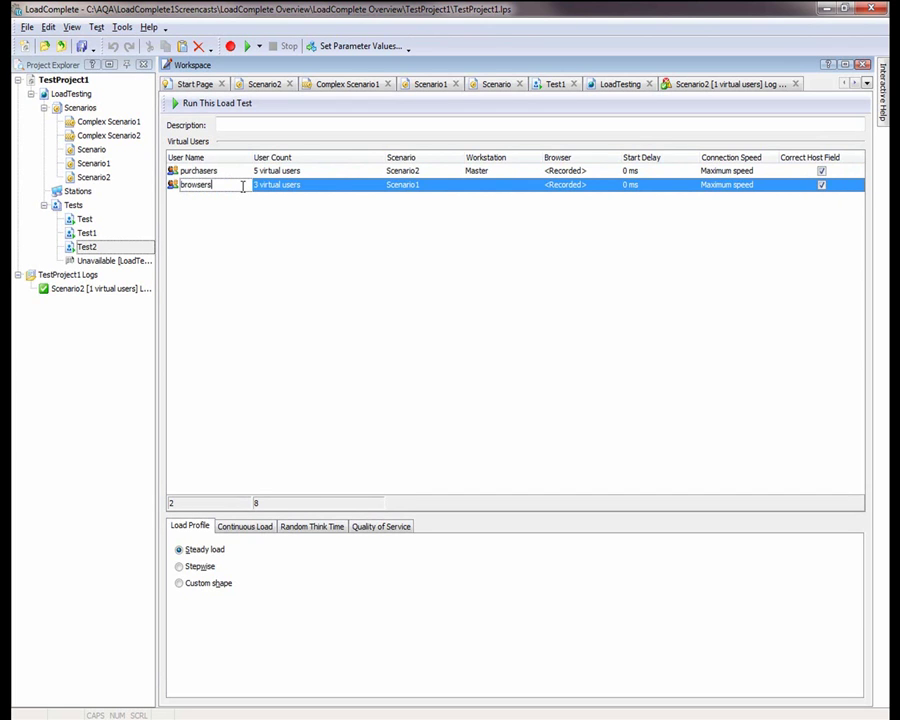
left_click(218, 249)
left_click(737, 293)
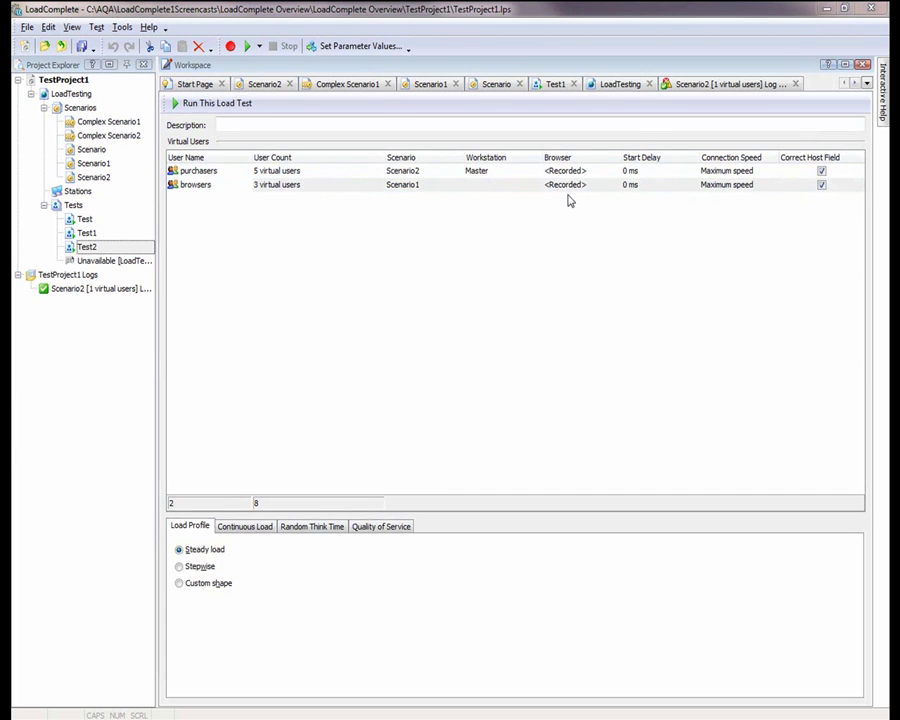
Run the browsers group from Host2 using Firefox 3.5
left_click(533, 186)
left_click(535, 186)
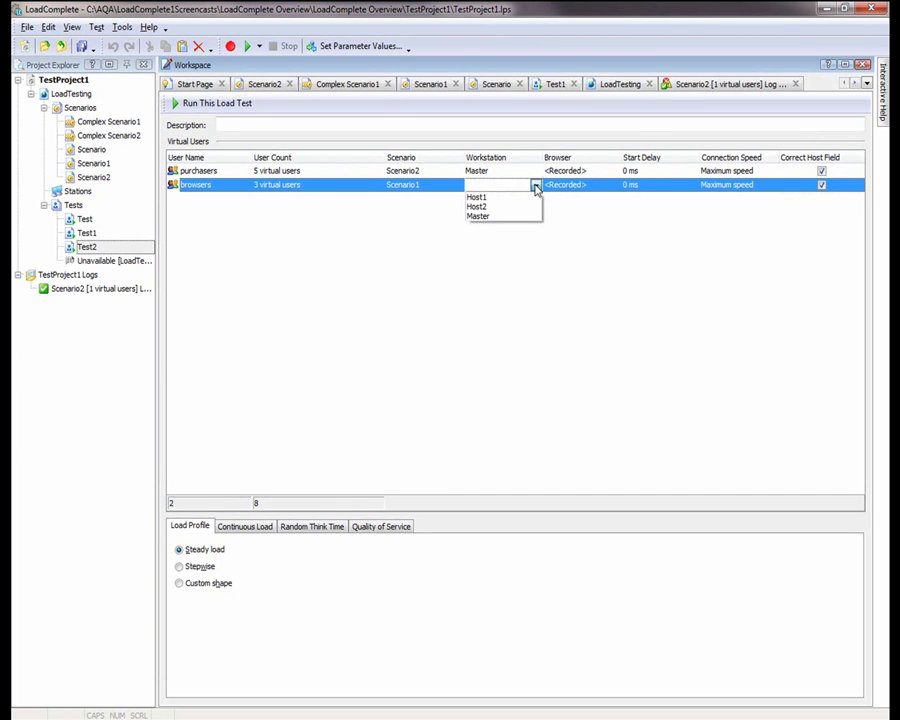
key("Down")
key("Down")
key("Return")
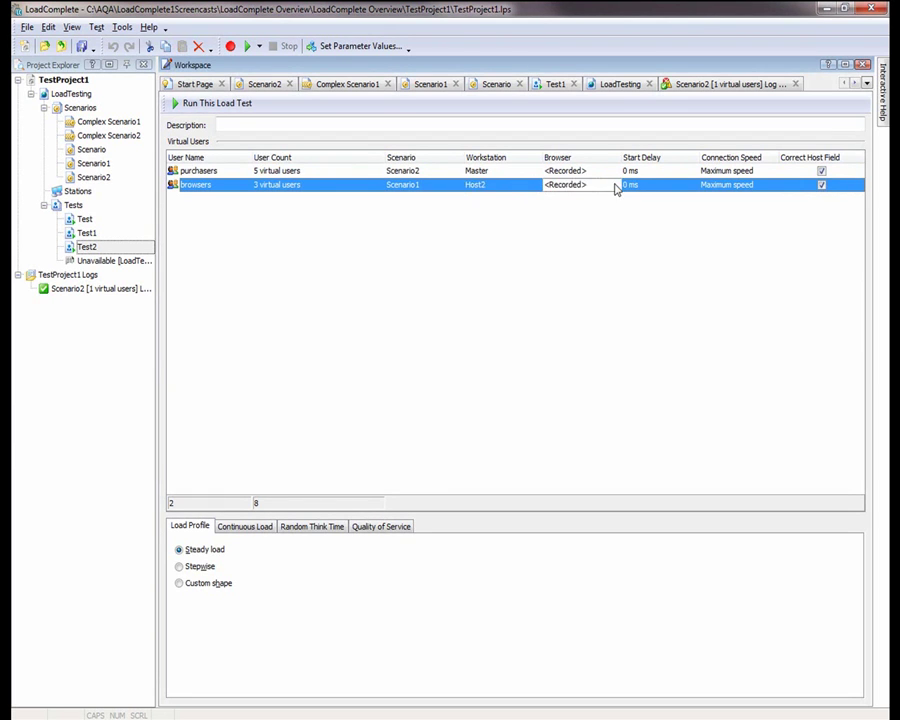
left_click(616, 190)
key("Down")
key("Down")
key("Down")
key("Down")
key("Down")
key("Down")
key("Down")
key("Down")
key("Down")
key("Down")
key("Return")
left_click(765, 195)
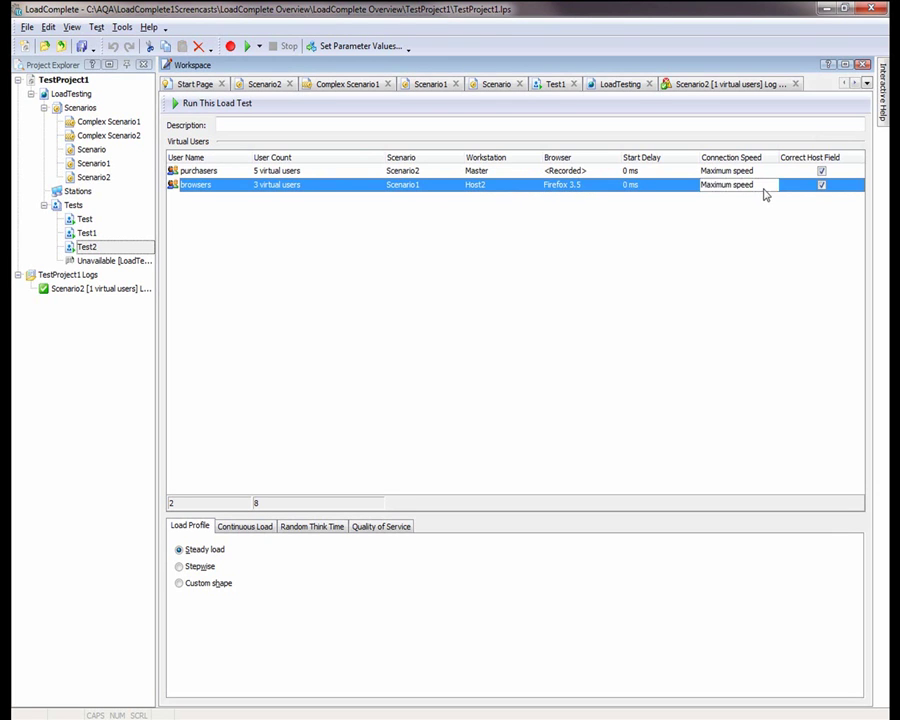
Give the browsers group a LAN (10M) connection and a 10000 ms start delay
left_click(768, 187)
left_click(736, 251)
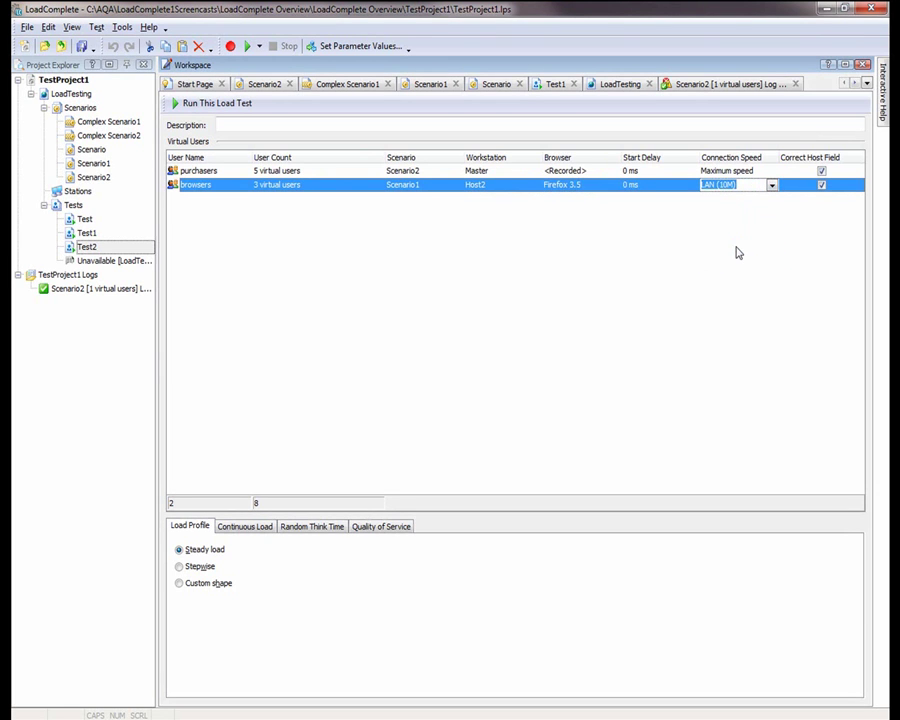
left_click(662, 186)
type("10000")
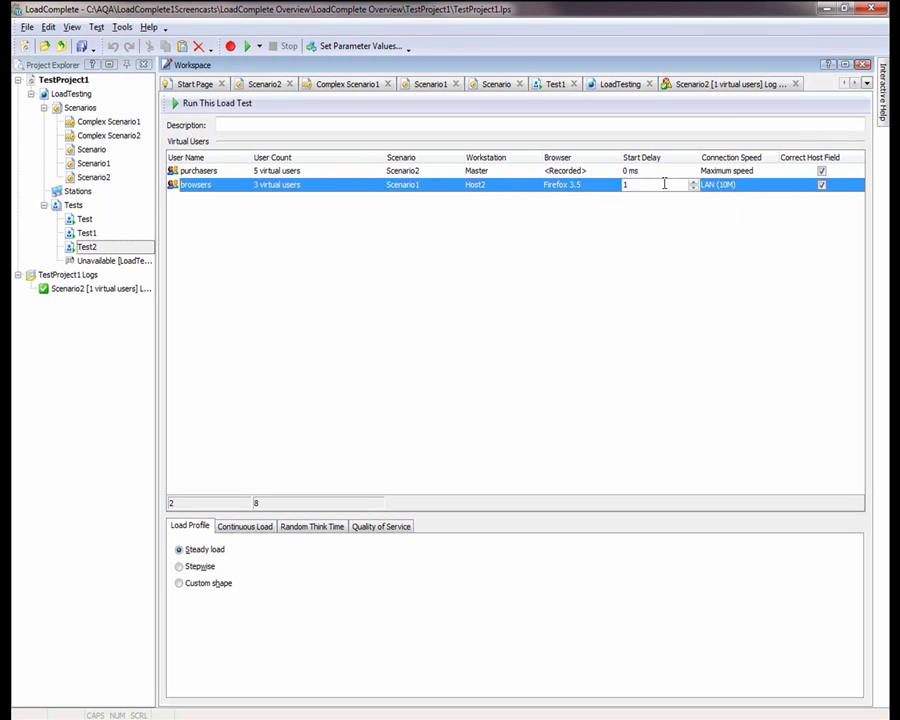
left_click(374, 474)
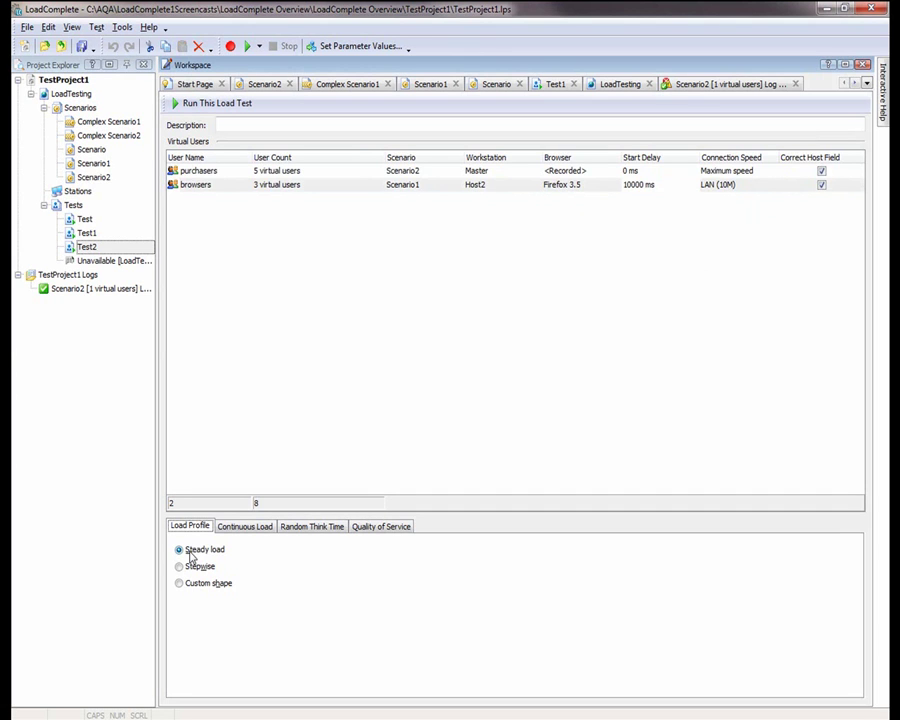
Try the Stepwise ramp-up, then switch Test2's load profile to a custom shape
left_click(200, 566)
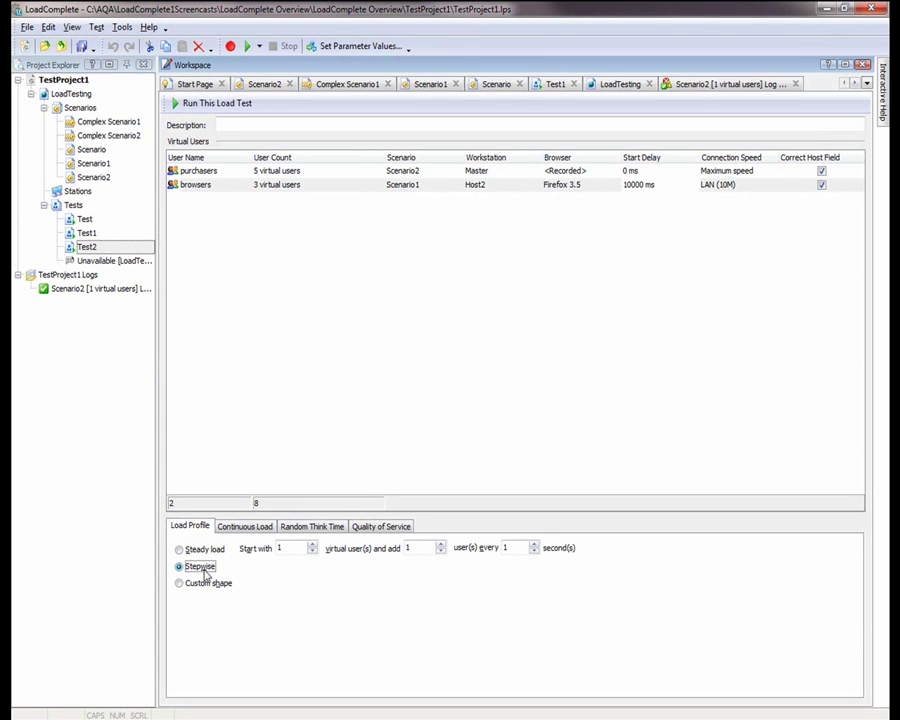
left_click(293, 547)
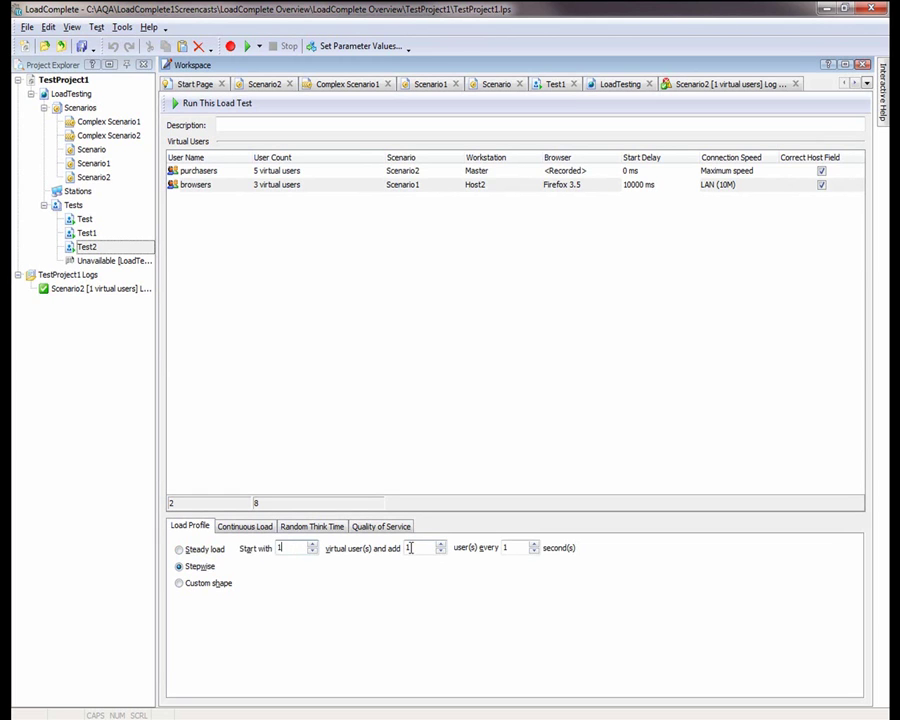
left_click(228, 584)
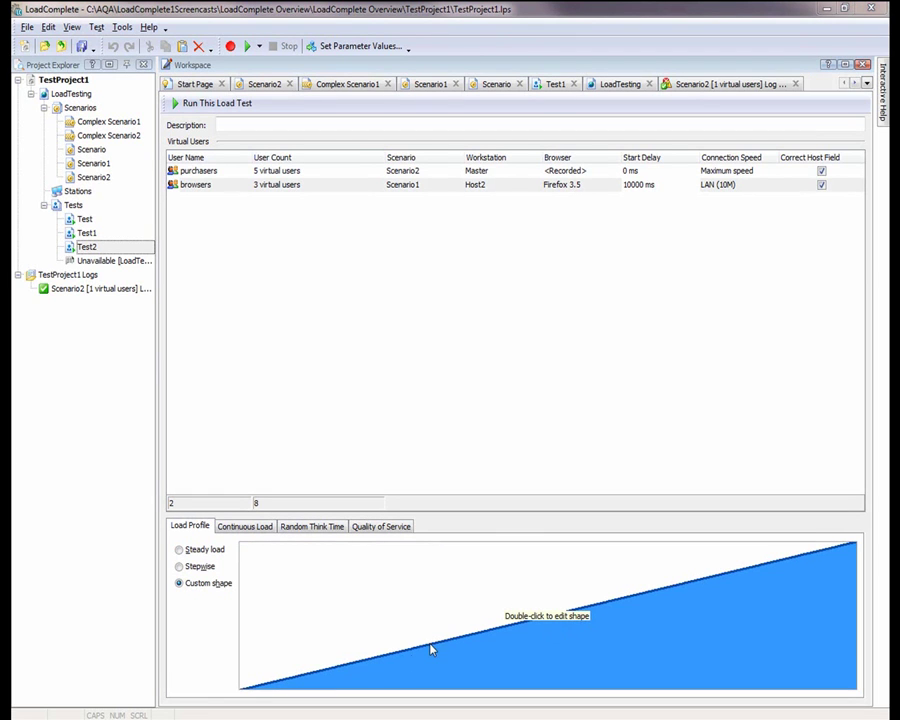
Draw a multi-peaked ramp-up curve in the custom shape editor, then show Continuous Load settings
double_click(353, 660)
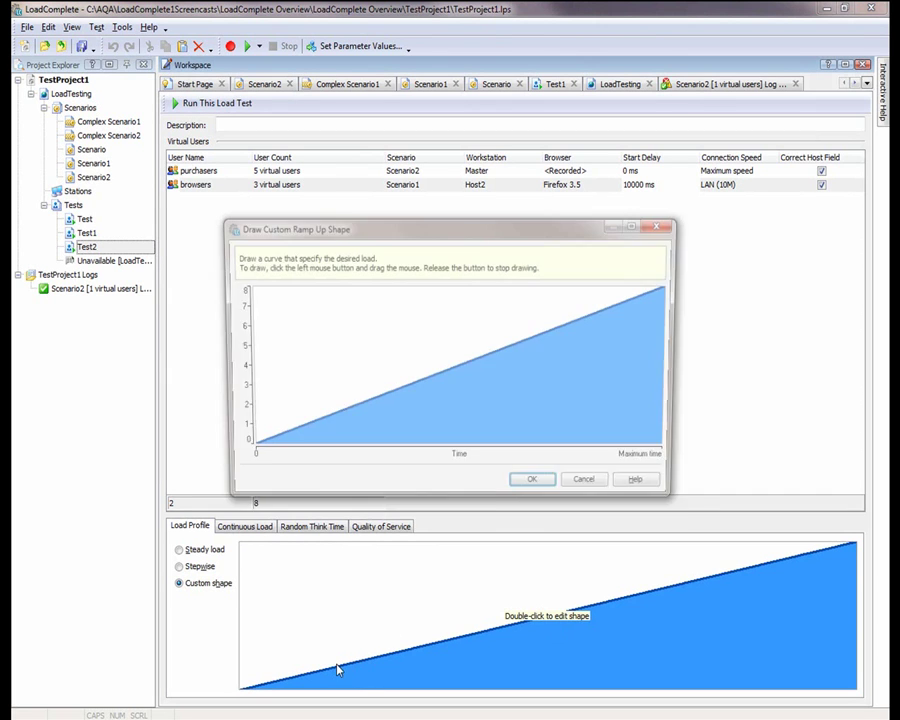
mouse_move(293, 437)
left_mouse_down()
mouse_move(331, 352)
mouse_move(346, 392)
mouse_move(442, 315)
mouse_move(470, 358)
mouse_move(578, 333)
mouse_move(639, 334)
mouse_move(668, 392)
left_mouse_up()
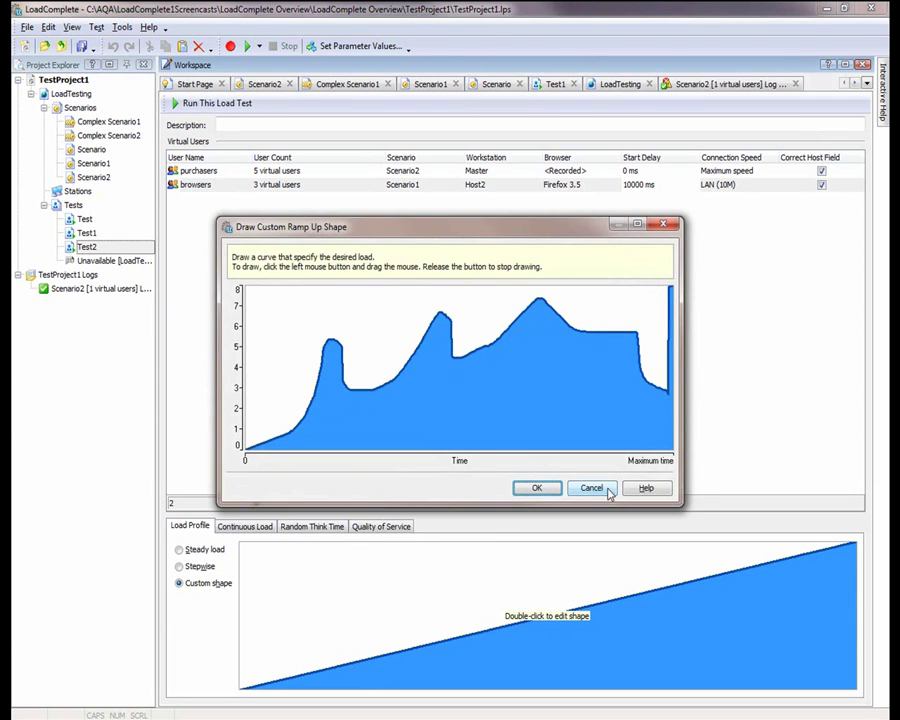
left_click(541, 490)
left_click(262, 533)
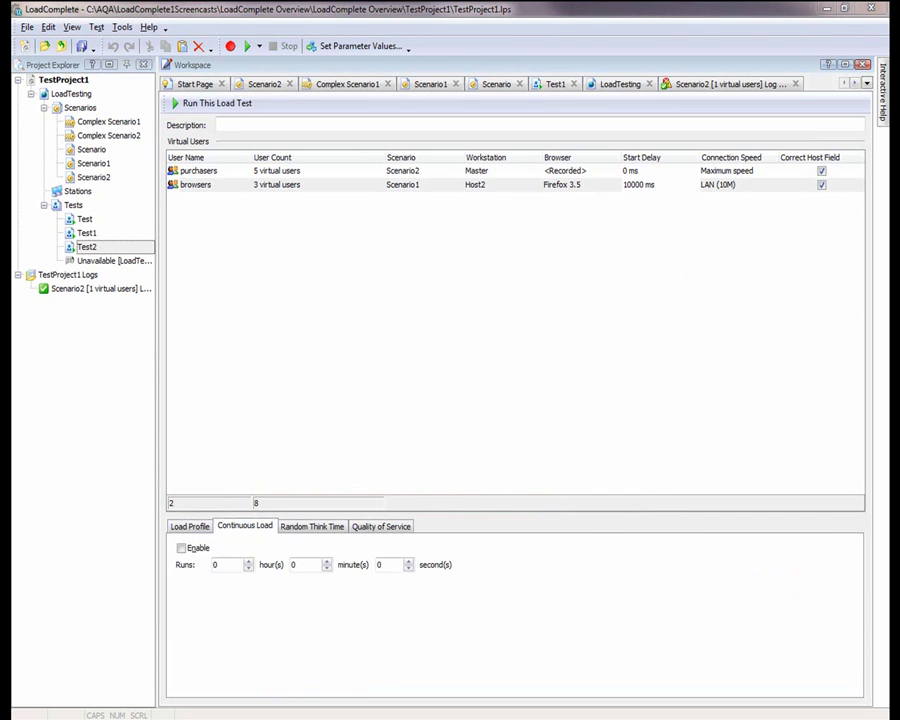
Enable a 2-minute continuous load and random think time of 0–10000 ms for Test2
left_click(211, 552)
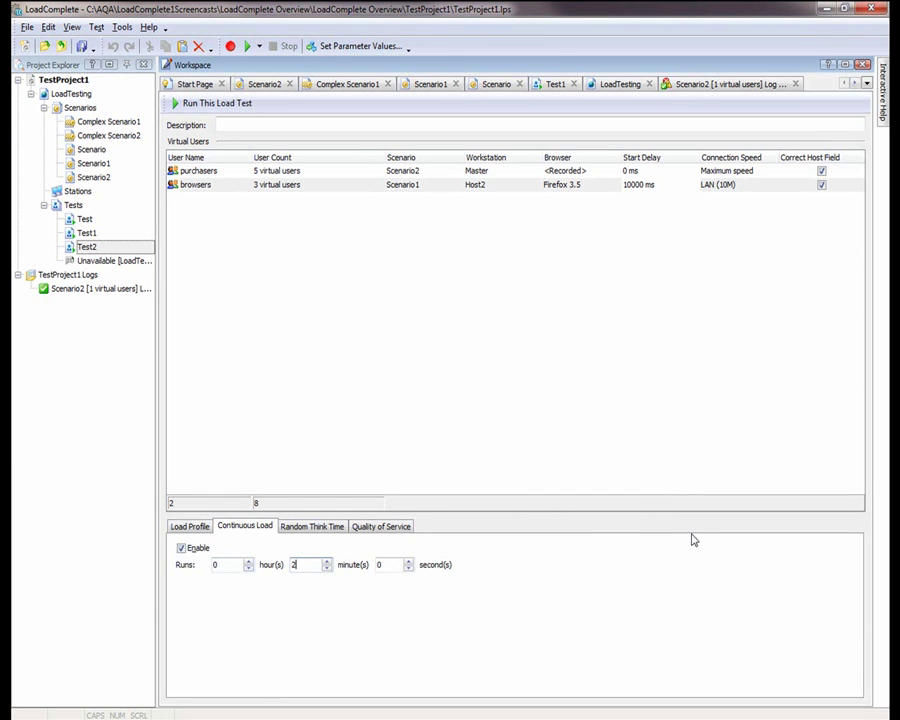
left_click(307, 528)
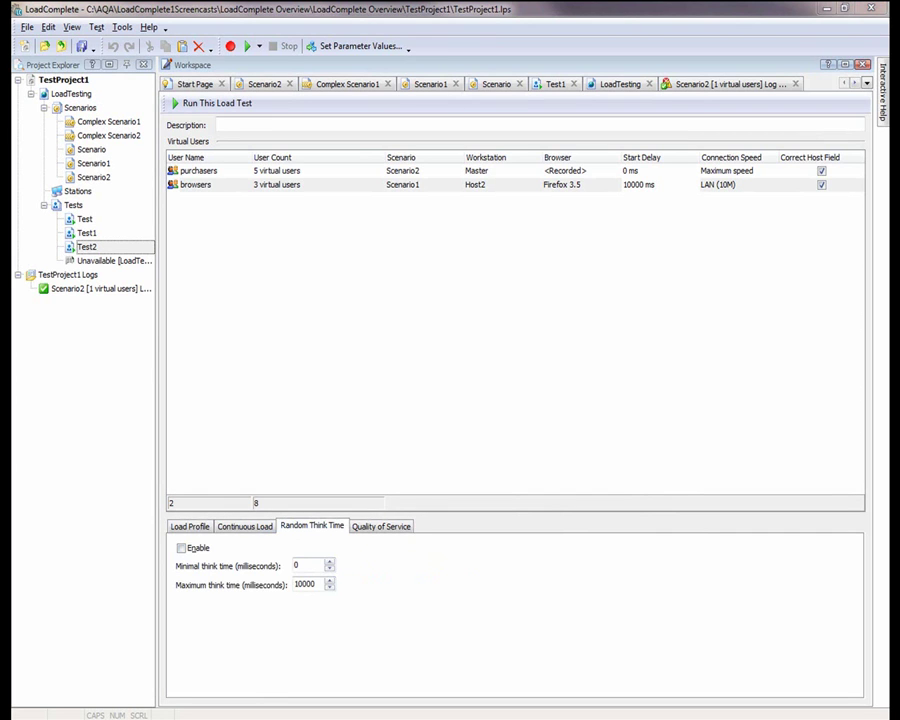
left_click(196, 552)
left_click(373, 530)
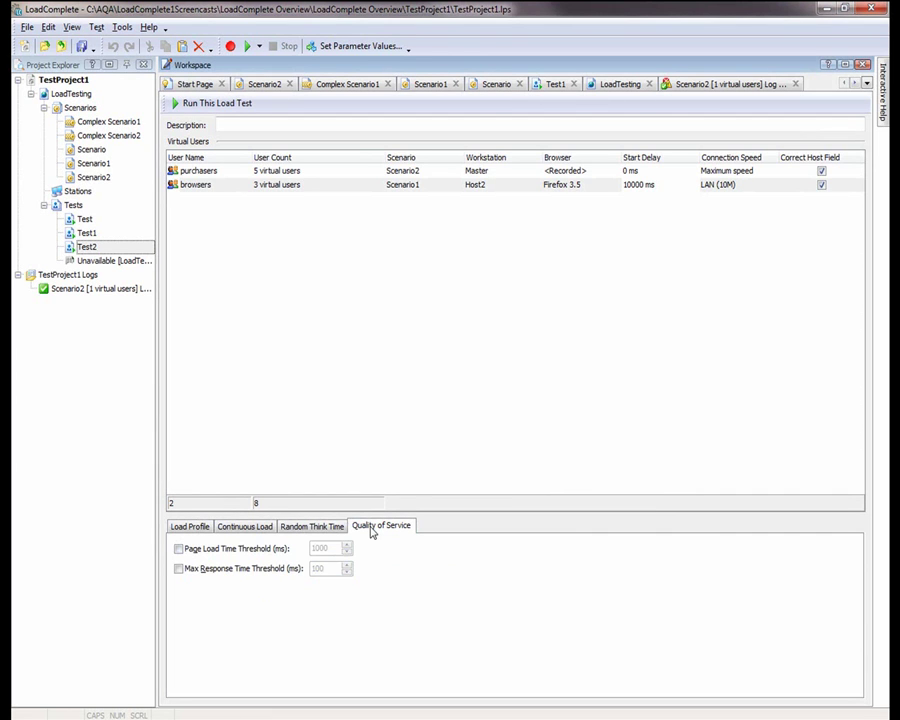
left_click(258, 552)
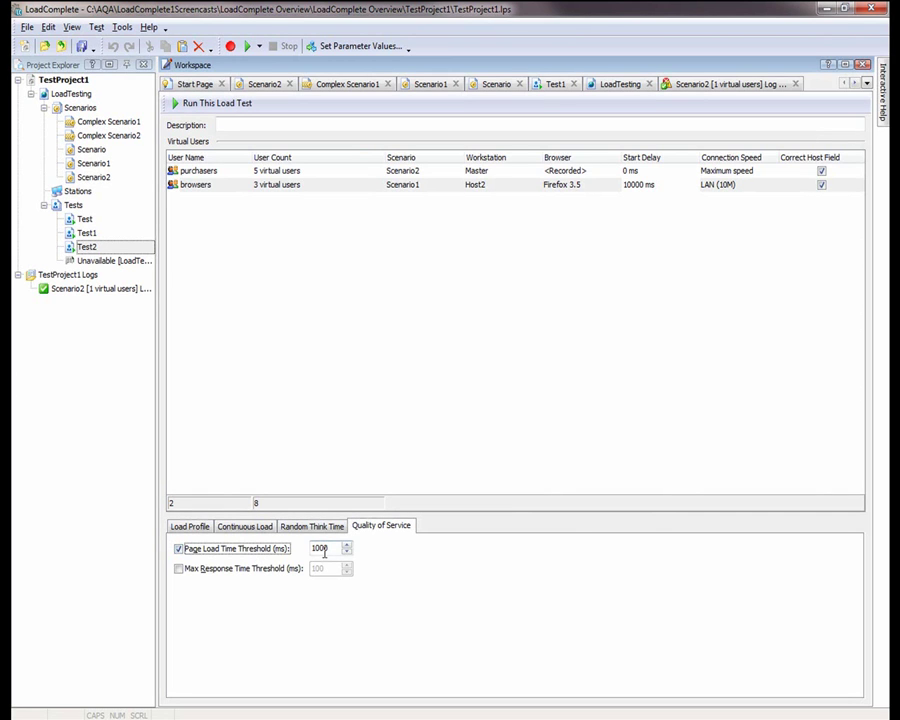
left_click(222, 569)
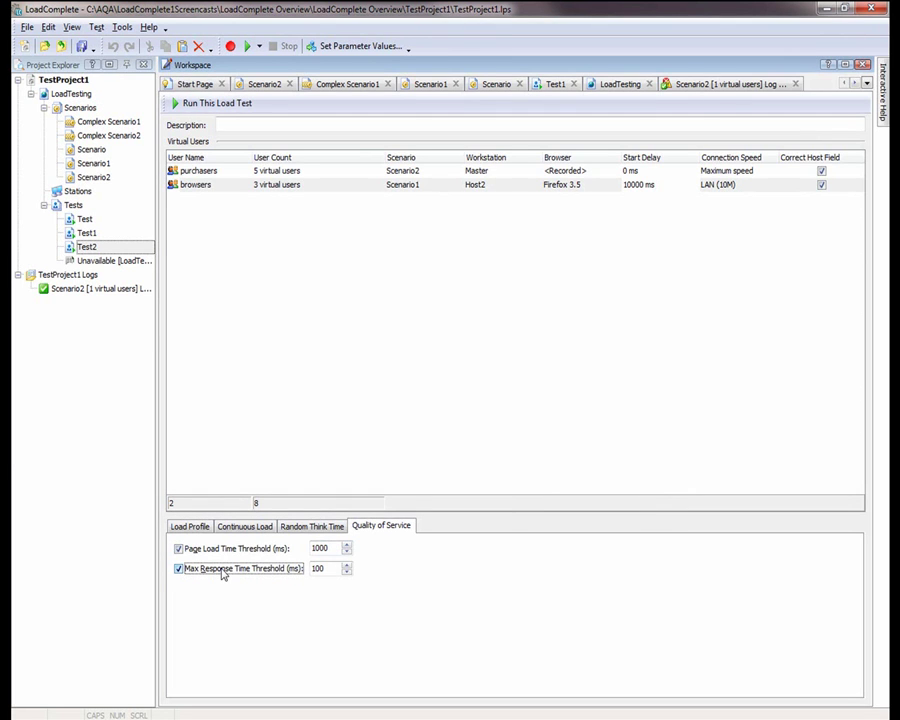
left_click(223, 569)
left_click(231, 549)
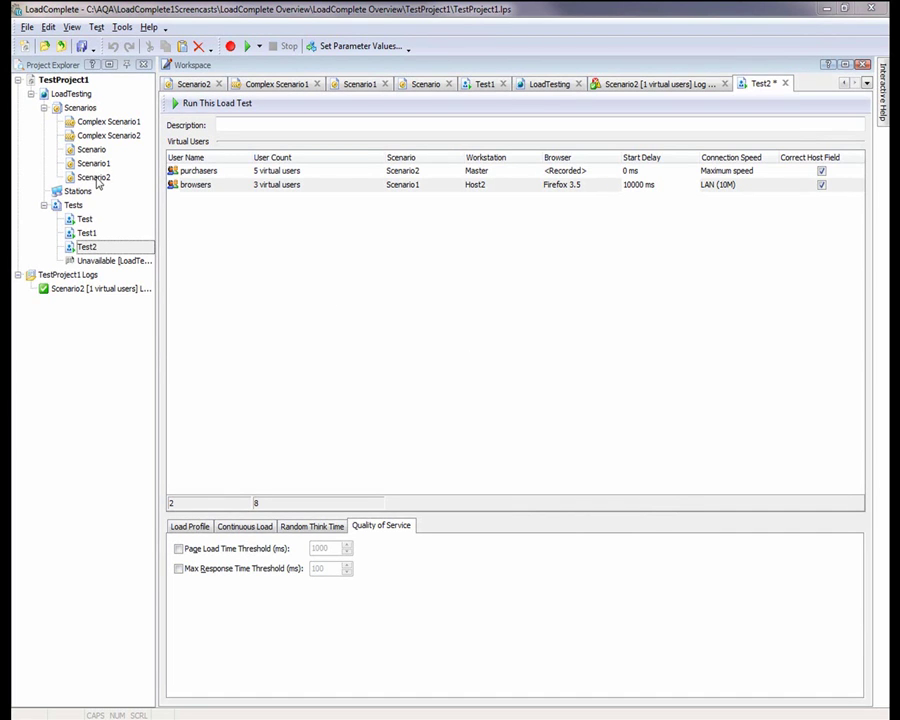
Open the load testing results and split the runtime graphs into four panes
double_click(57, 96)
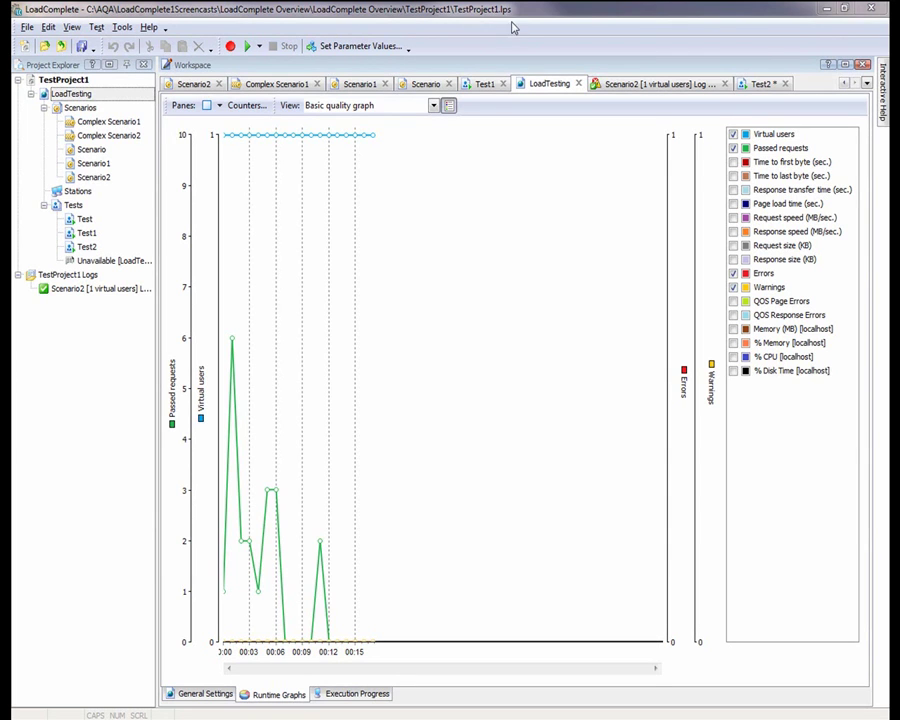
left_click(425, 106)
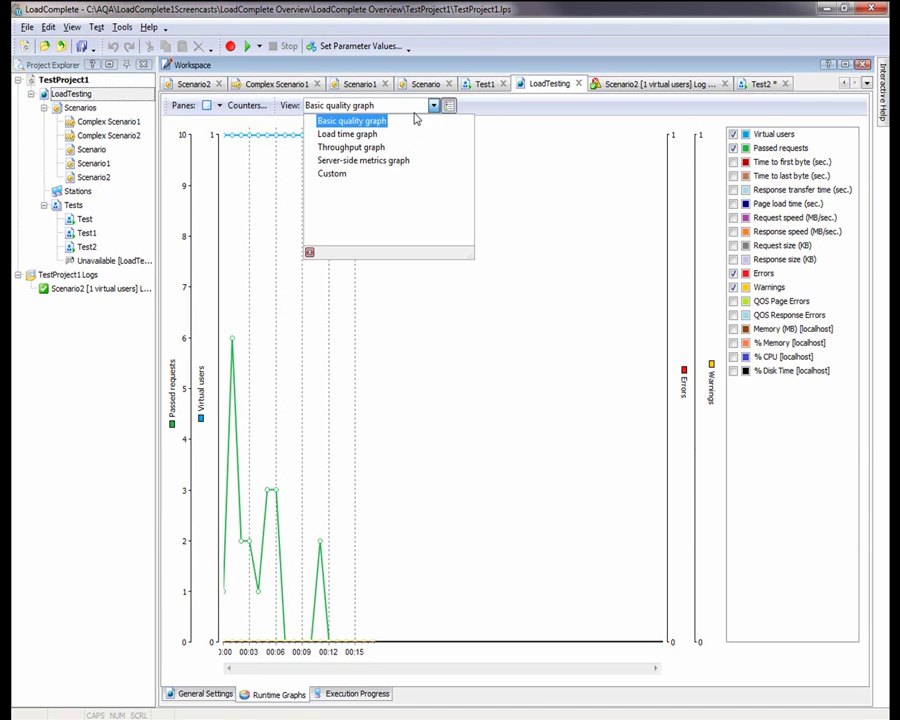
left_click(219, 106)
left_click(230, 123)
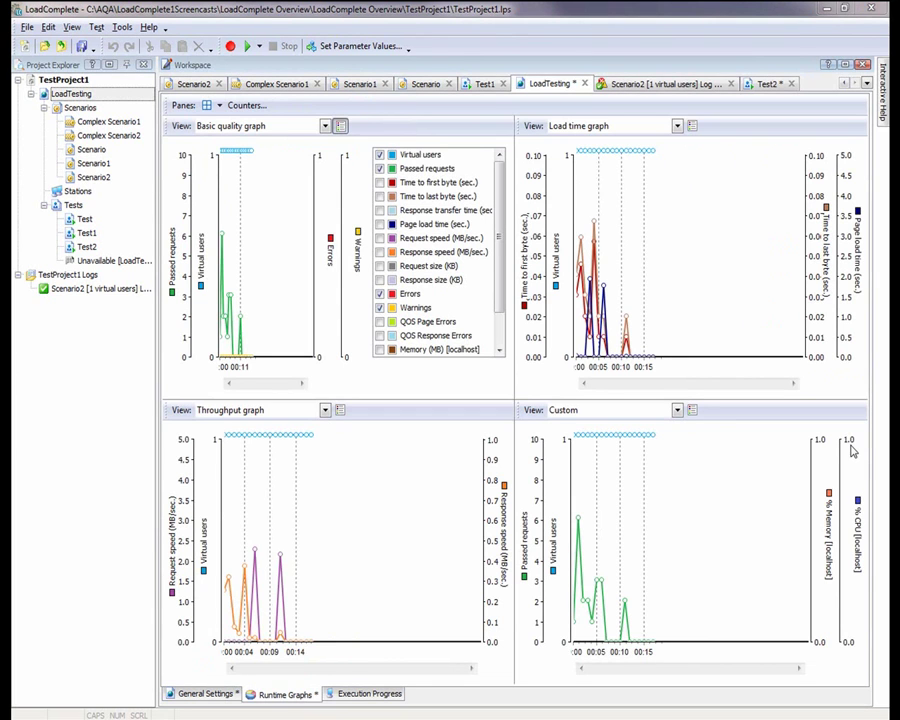
Keep the Custom view charting % Memory and % CPU, then bring up the monitored counters list
left_click(677, 410)
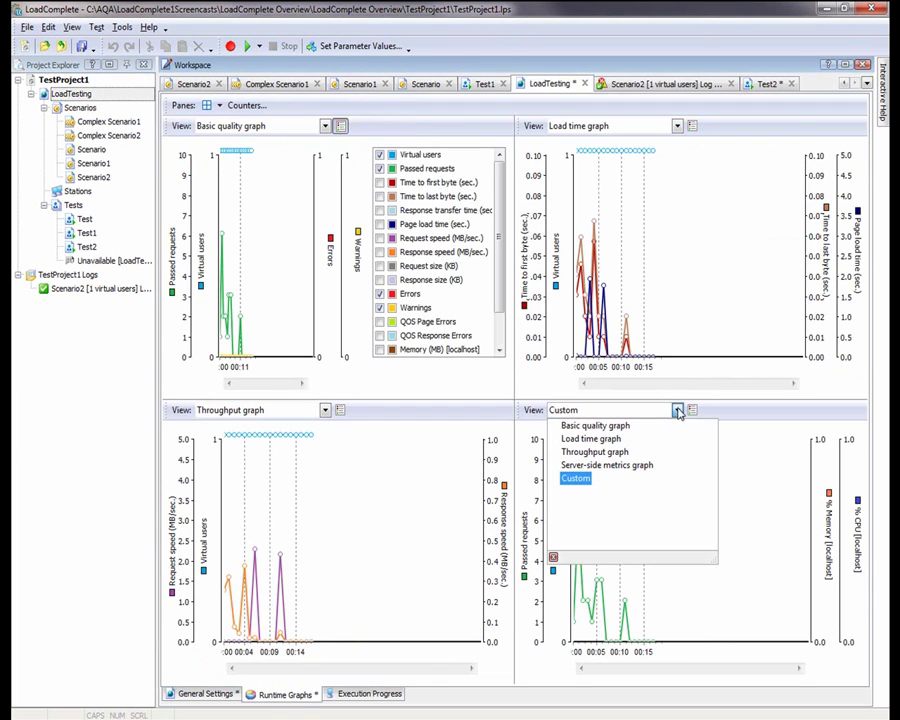
left_click(678, 411)
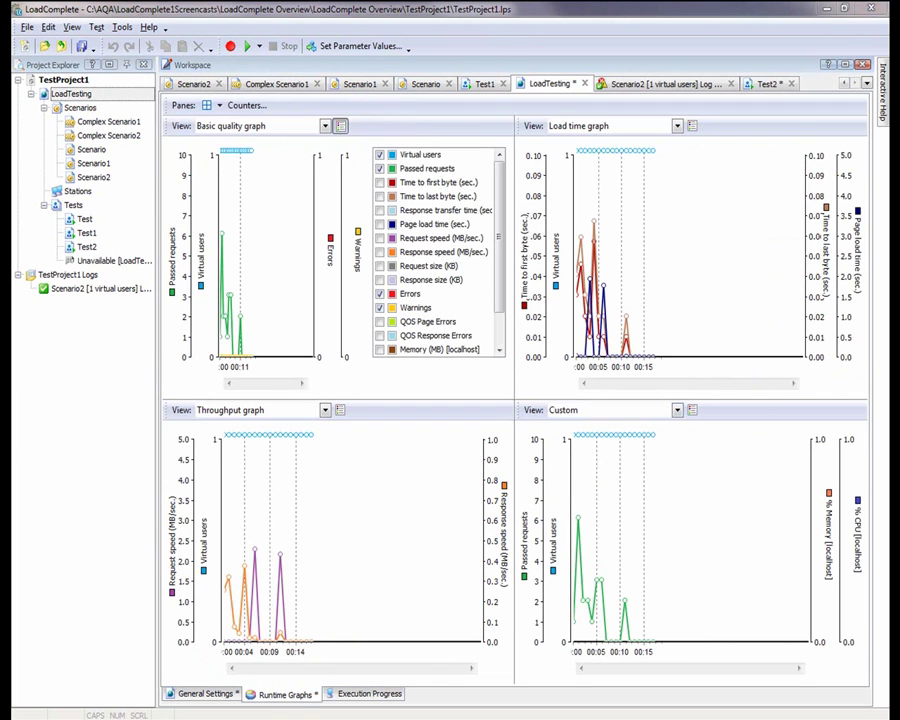
left_click(692, 410)
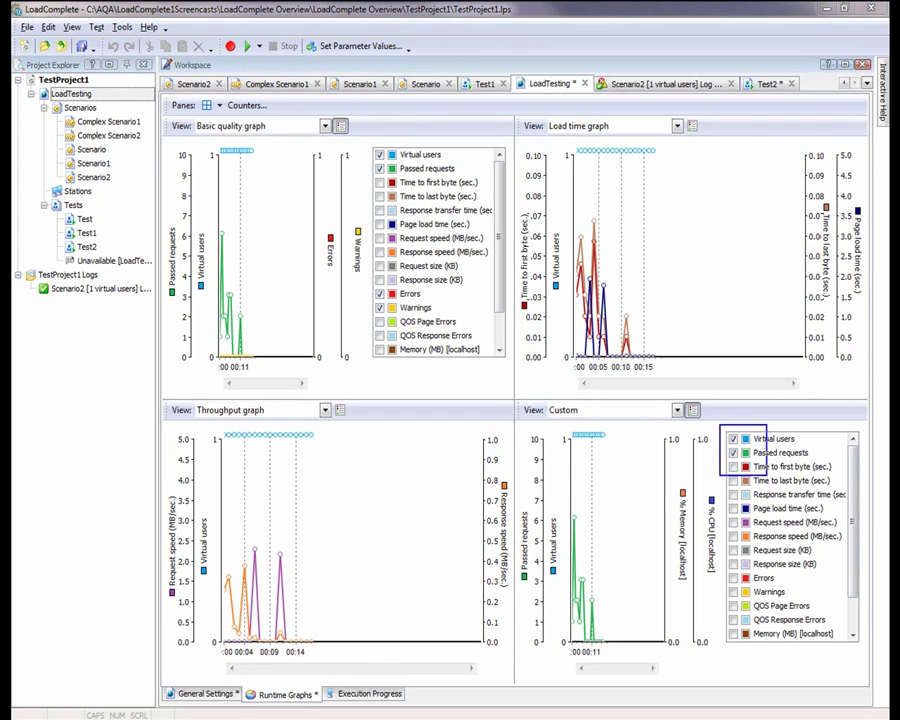
scroll(790, 535, "down", 1)
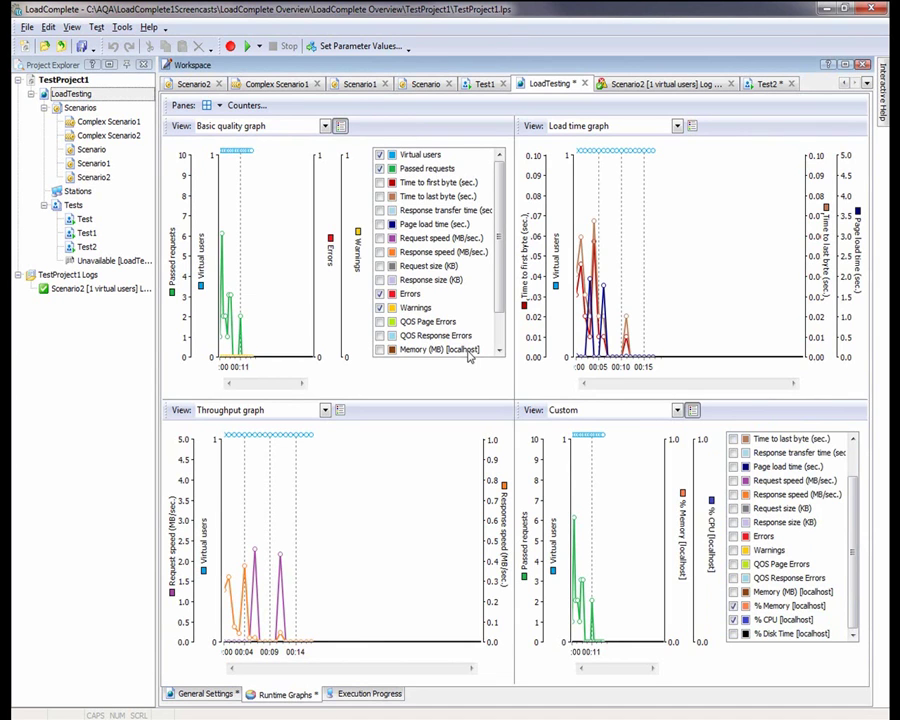
left_click(246, 105)
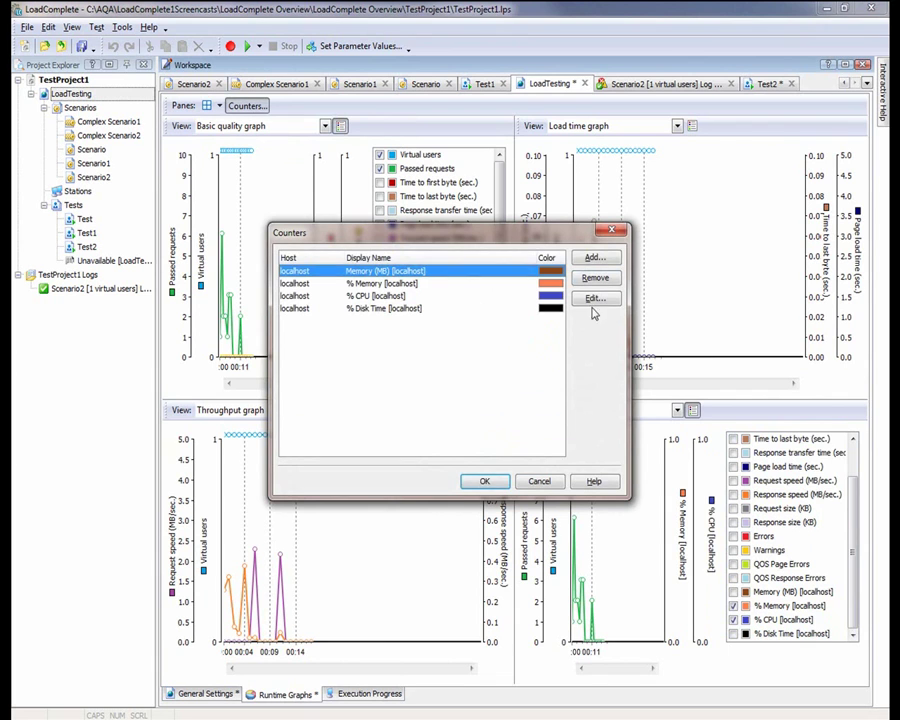
Add a custom localhost counter: Web Service > Default Web Site > Bytes Sent/sec
left_click(610, 260)
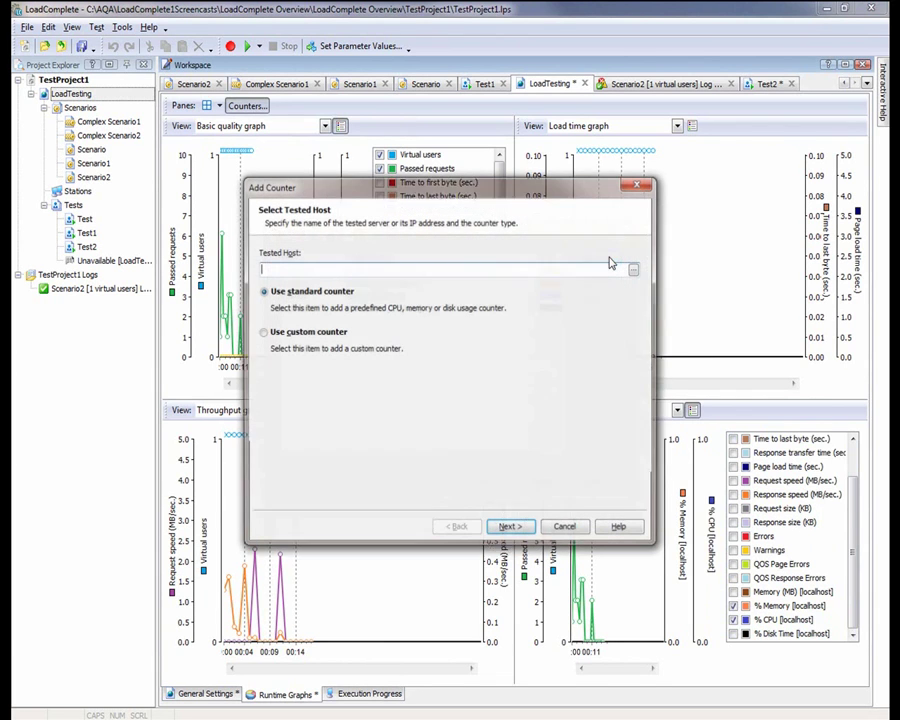
type("local")
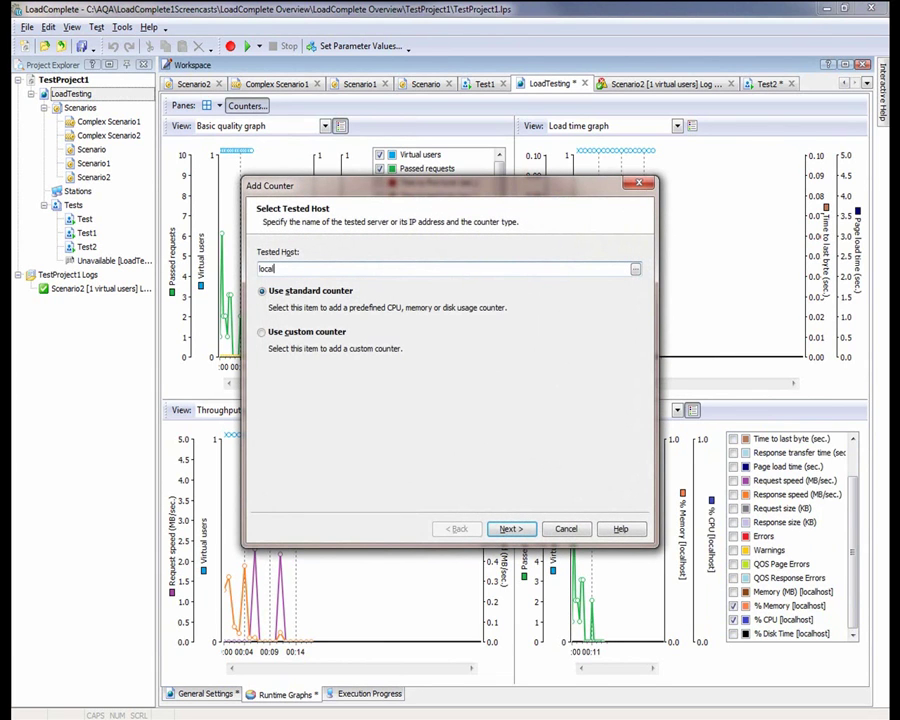
type("host")
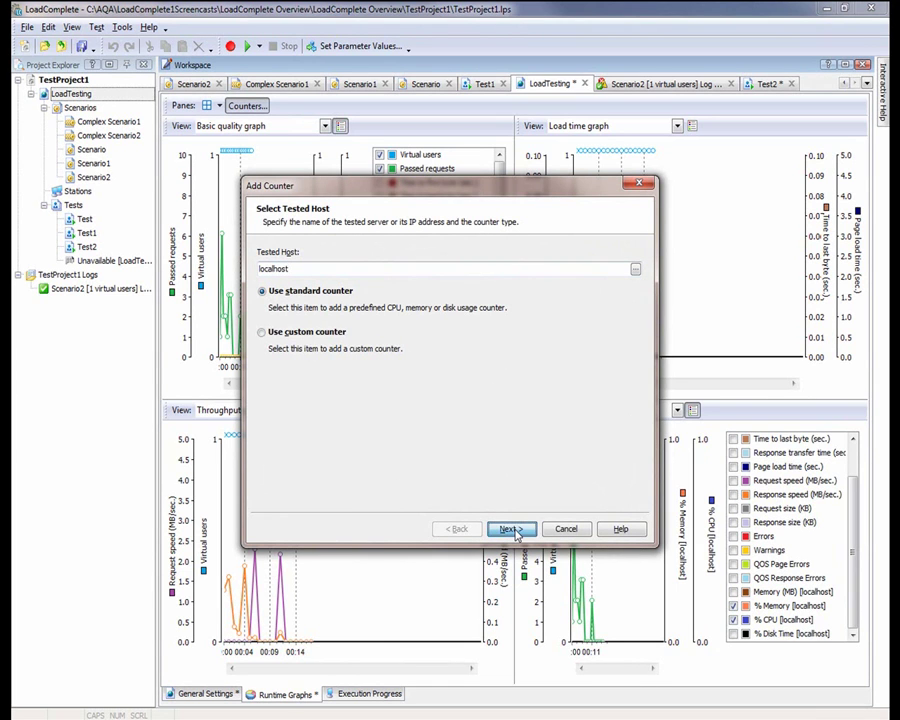
left_click(330, 333)
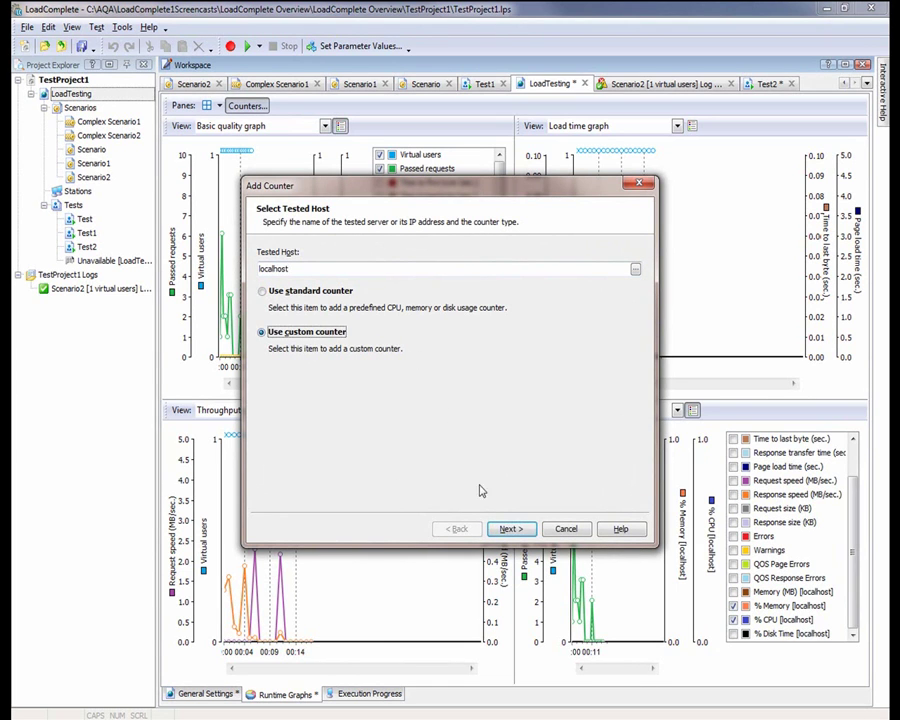
left_click(510, 529)
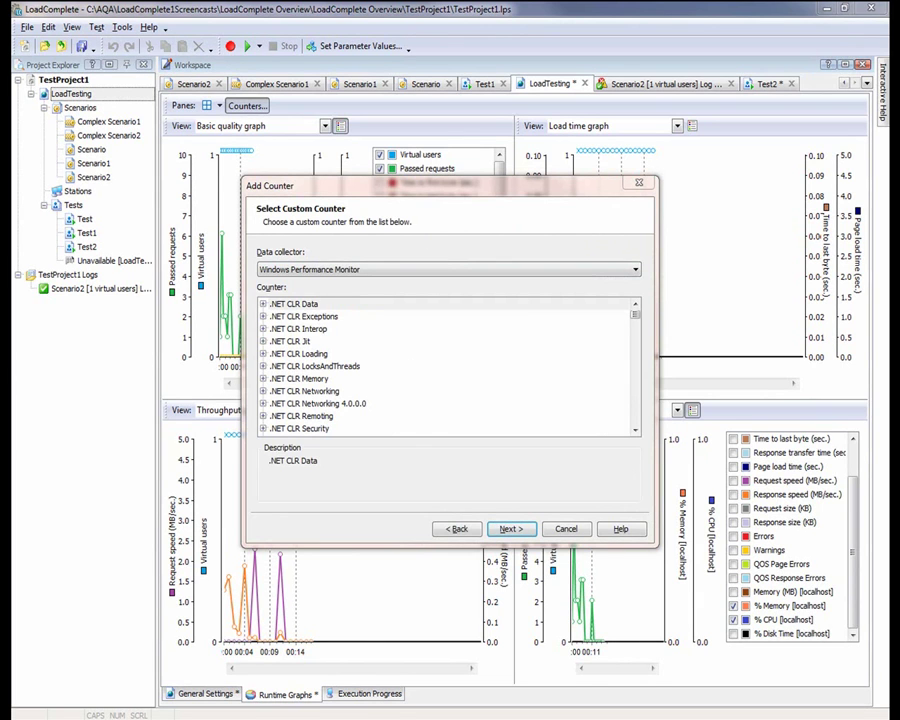
scroll(274, 342, "down", 15)
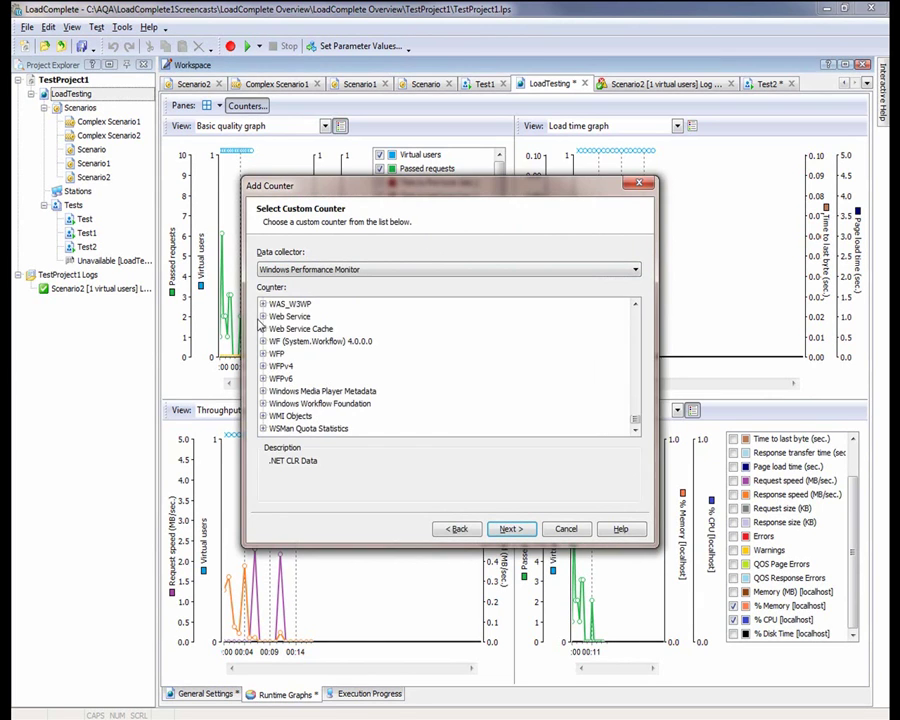
left_click(265, 317)
left_click(273, 341)
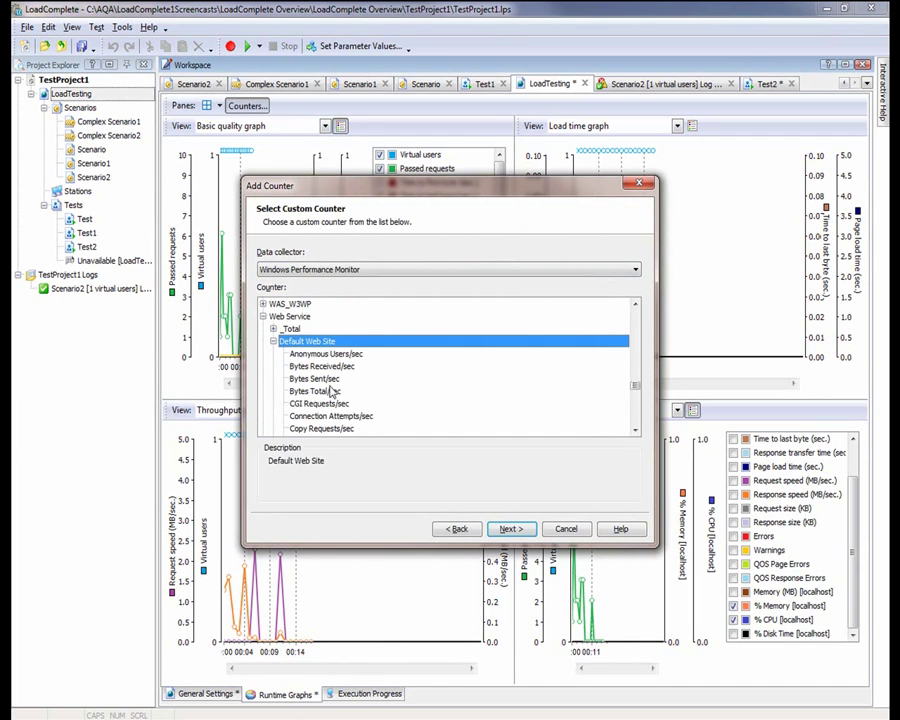
left_click(318, 379)
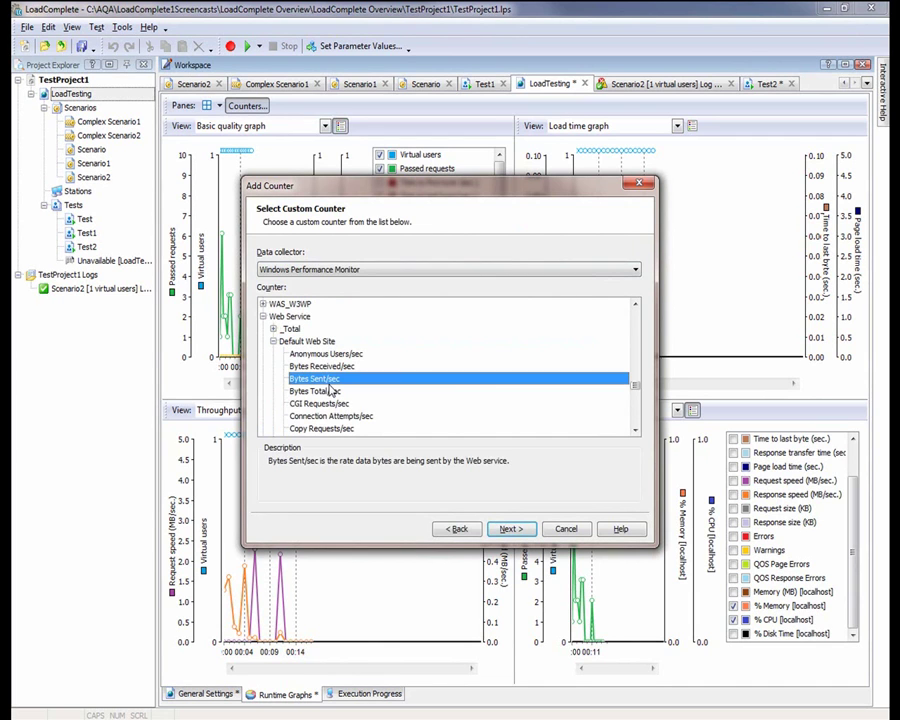
Give the Bytes Sent/sec counter a teal colour and finish adding it to the counter list
left_click(511, 529)
left_click(540, 307)
left_click(457, 296)
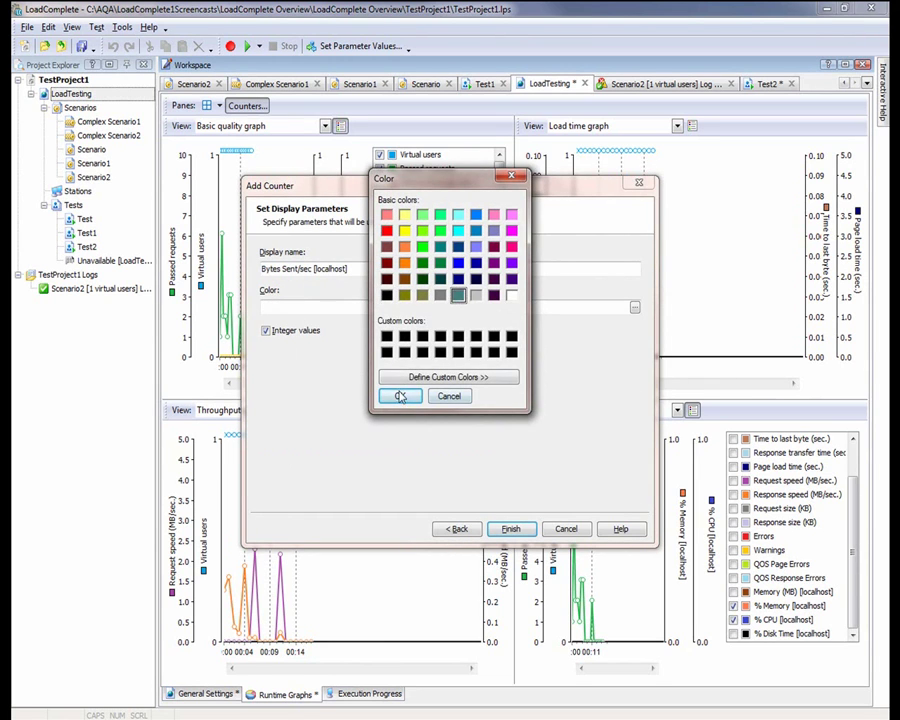
left_click(399, 395)
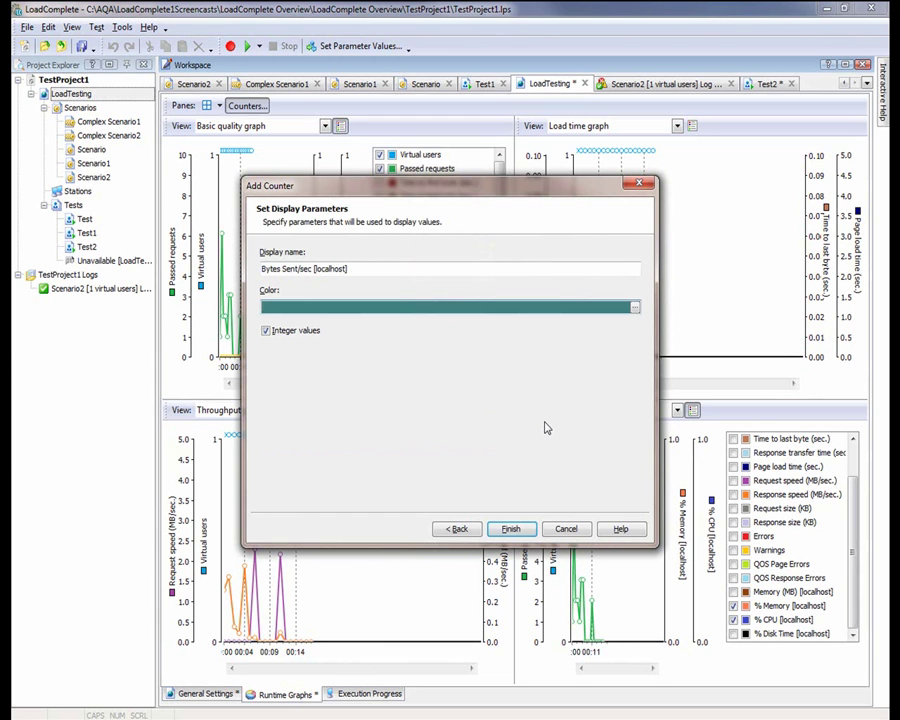
left_click(512, 528)
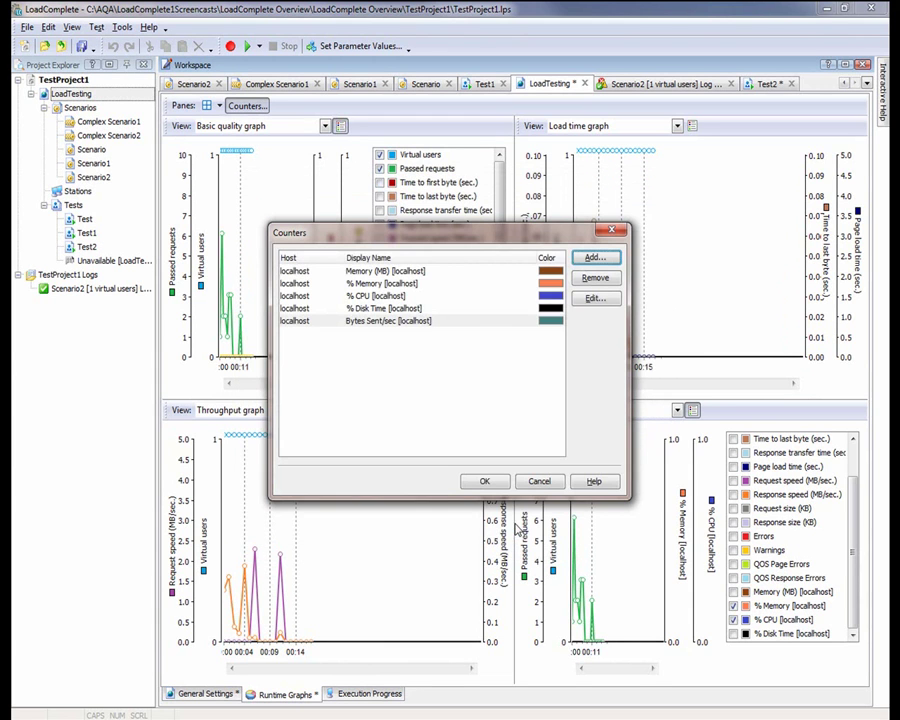
left_click(470, 483)
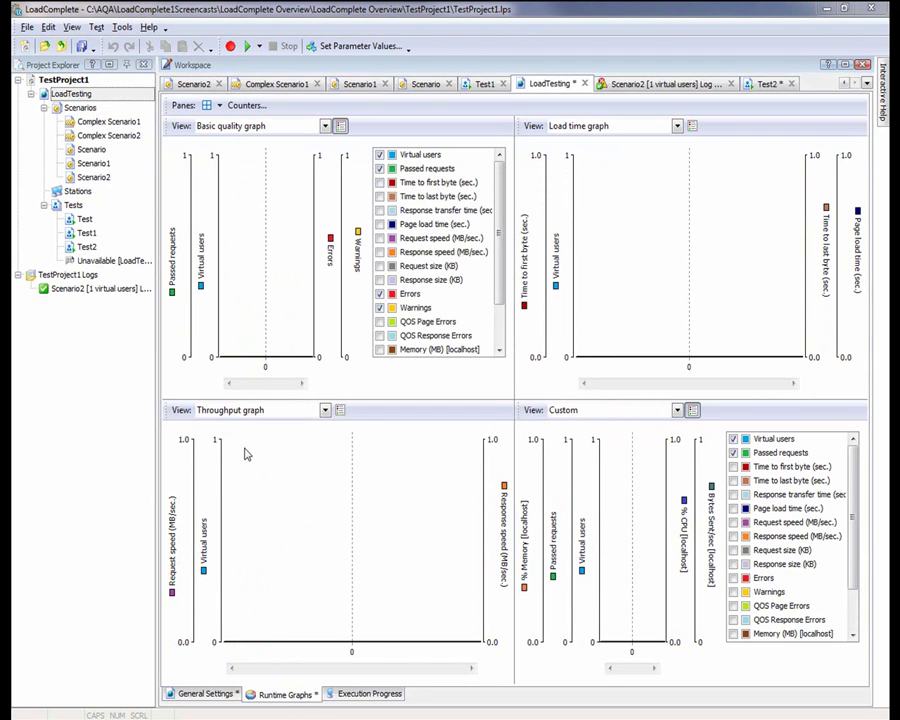
Open the Test2 load test from Project Explorer and run it
double_click(86, 246)
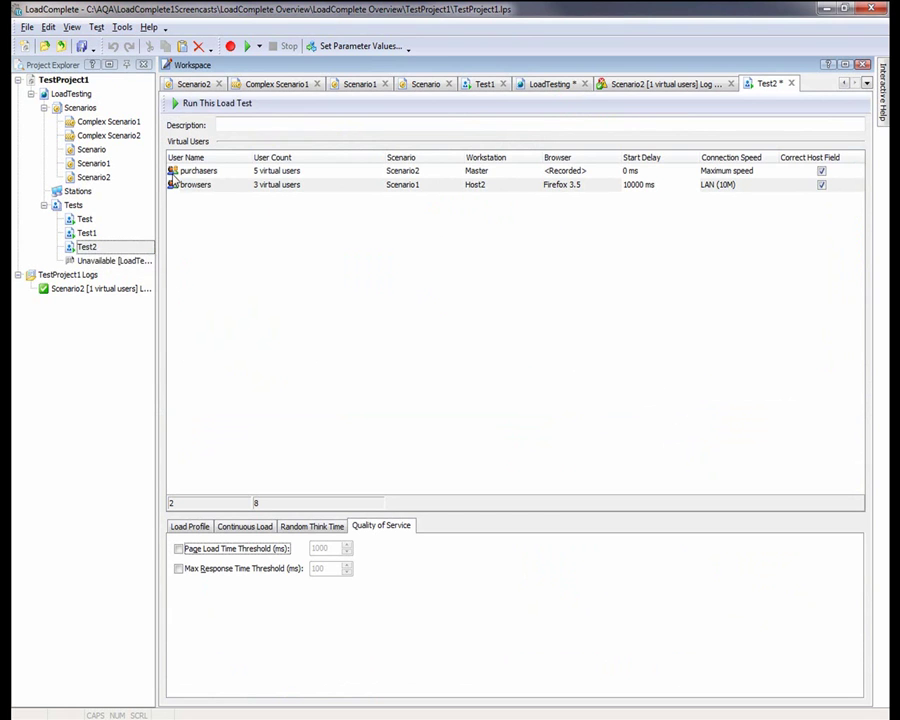
left_click(212, 104)
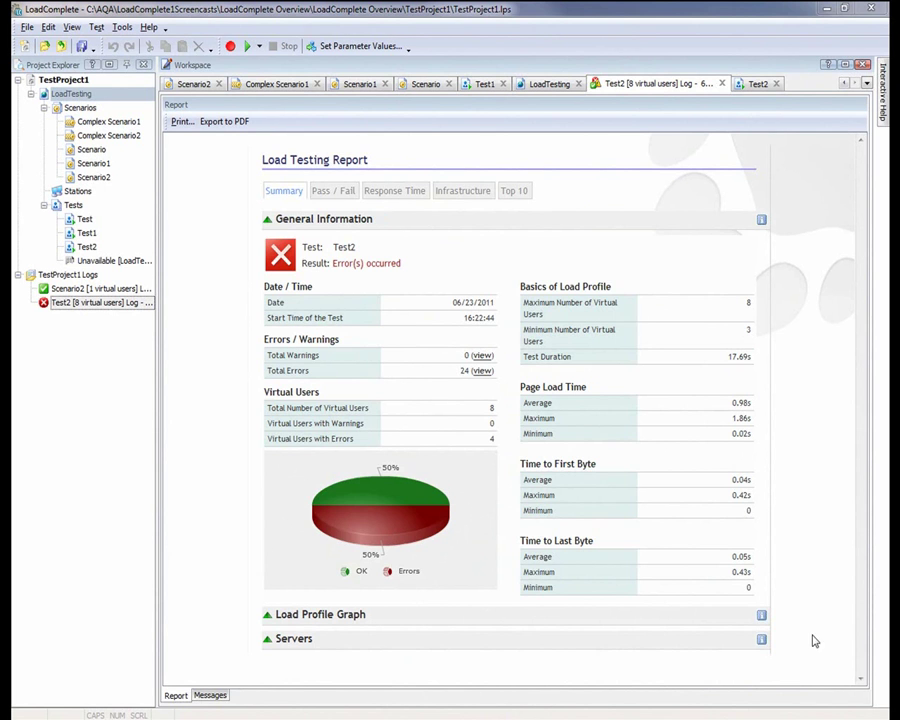
Review the Test2 report's Pass / Fail, Response Time, Infrastructure and Top 10 sections
left_click(340, 192)
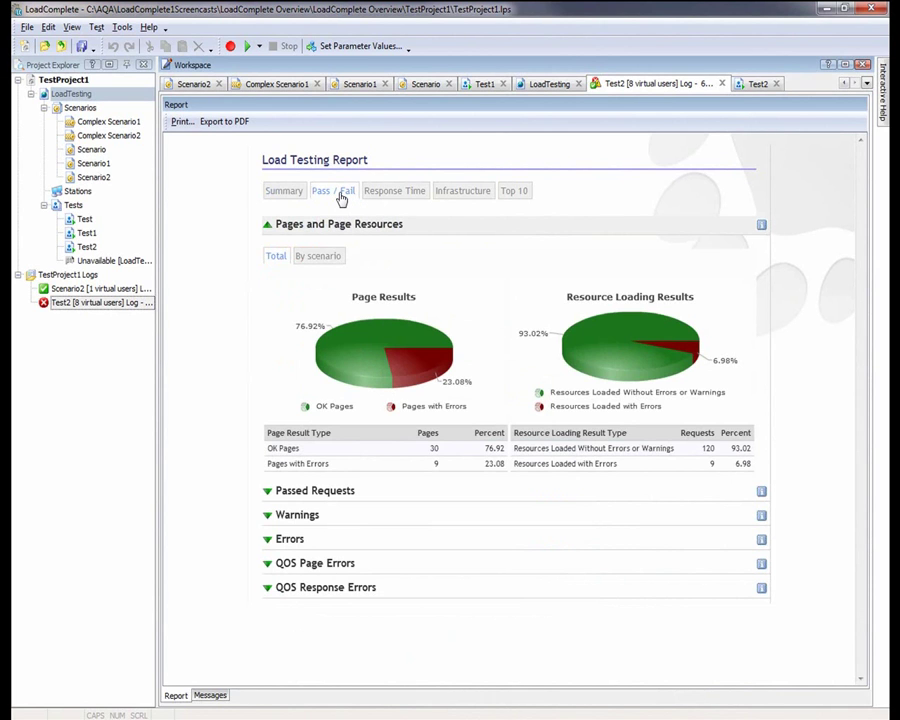
left_click(387, 197)
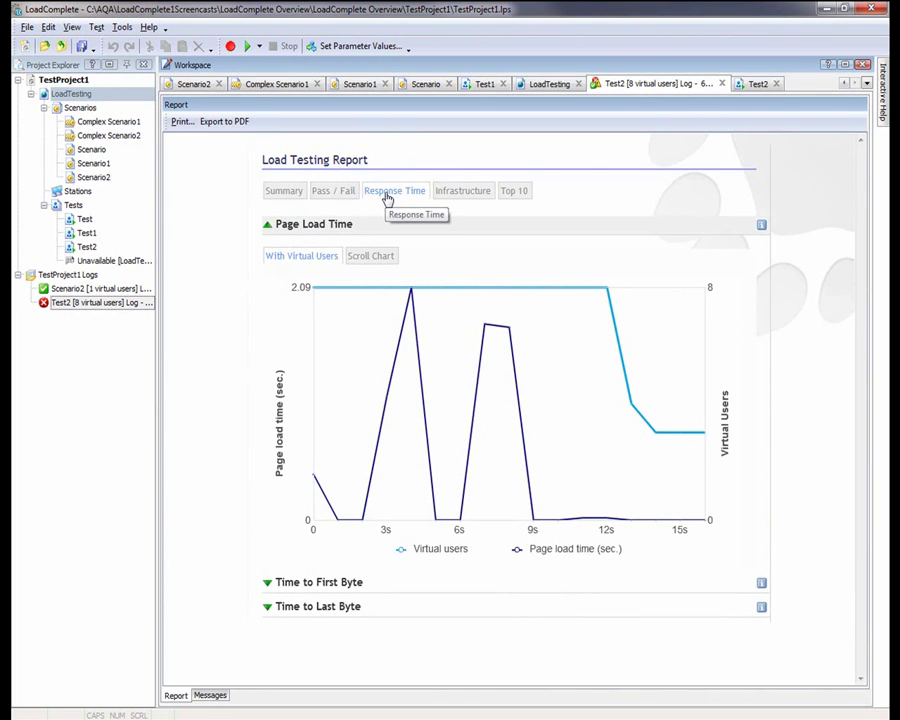
left_click(457, 196)
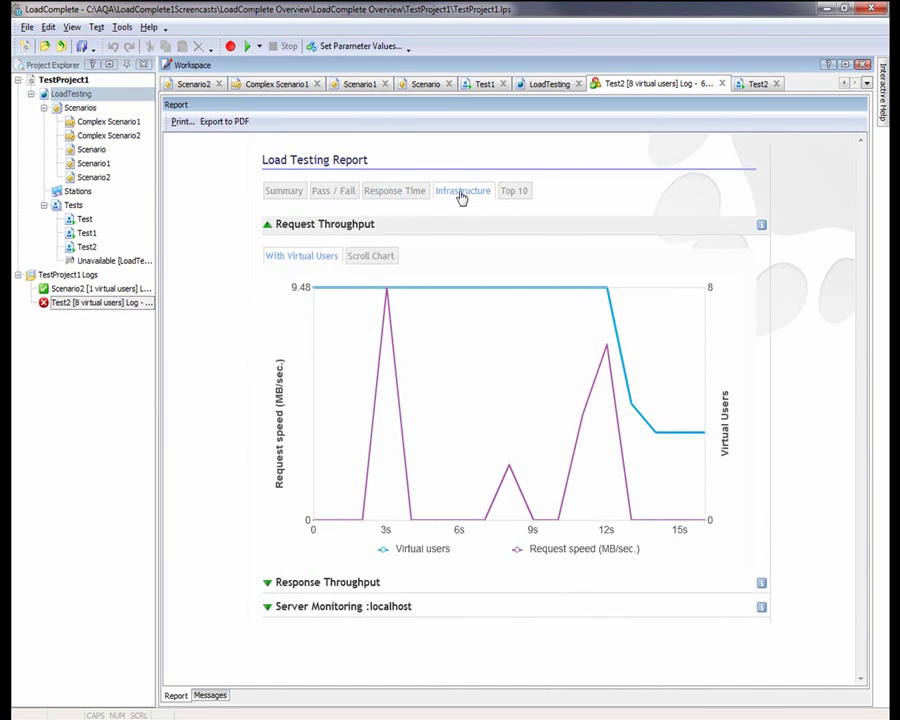
left_click(516, 192)
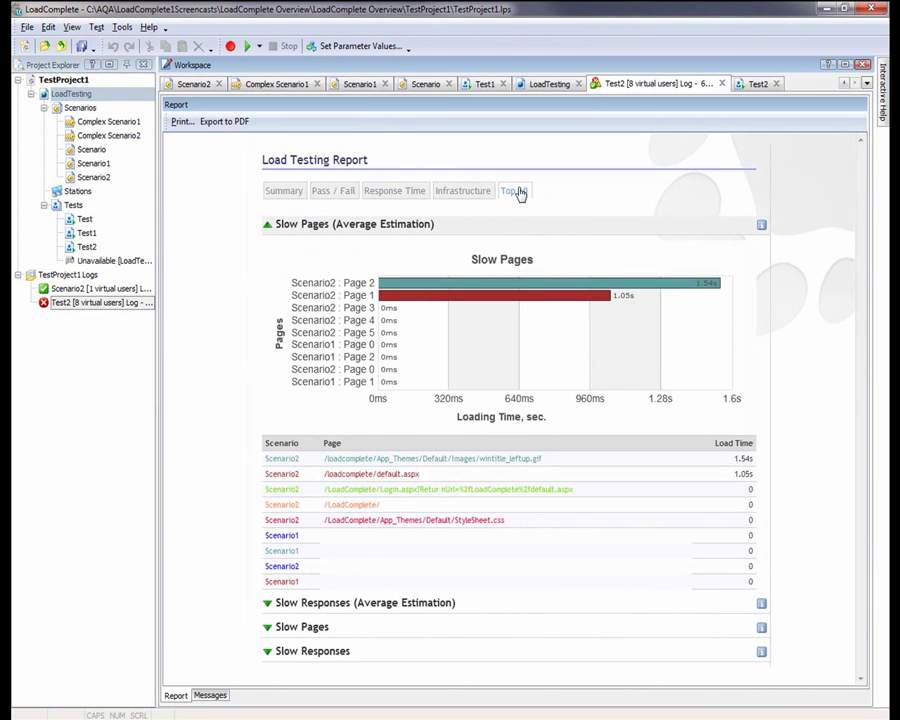
In the event log, inspect the connection error and failed Request #4 headers
left_click(212, 698)
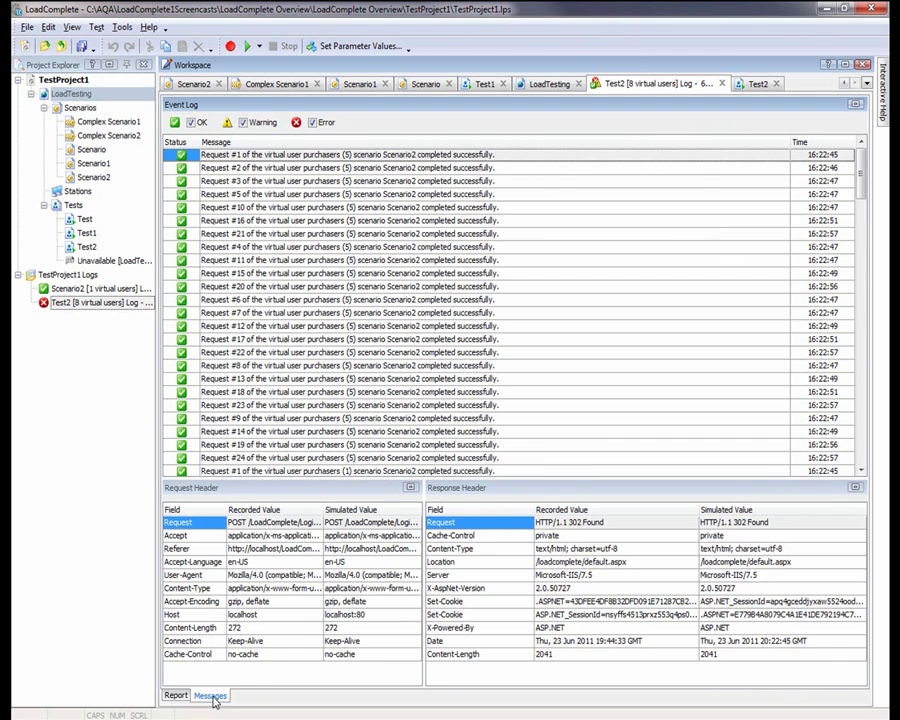
scroll(845, 283, "down", 5)
left_click_drag(845, 283, 828, 408)
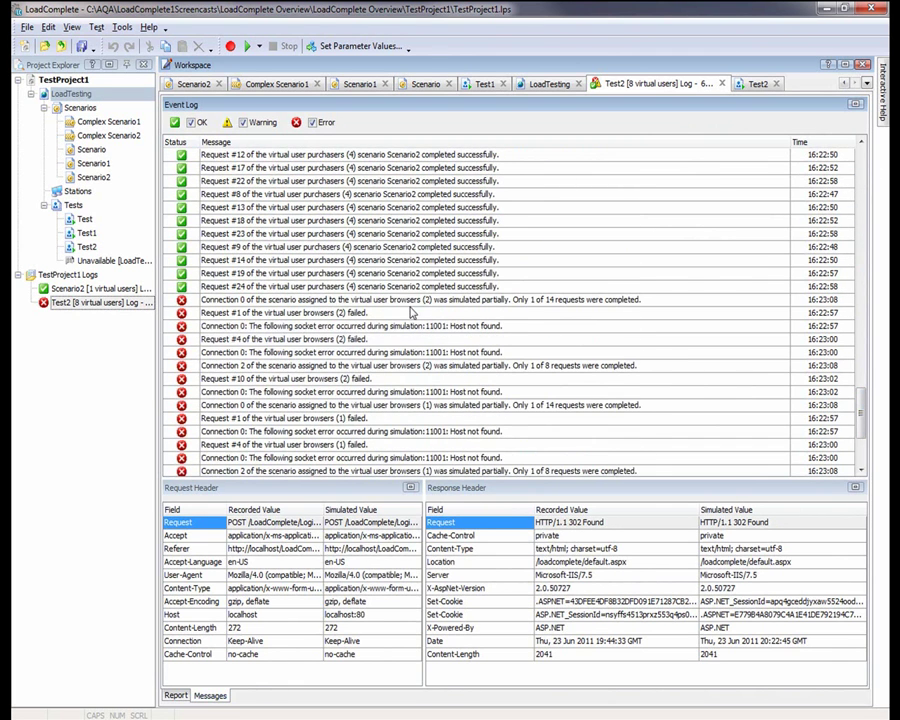
left_click(410, 304)
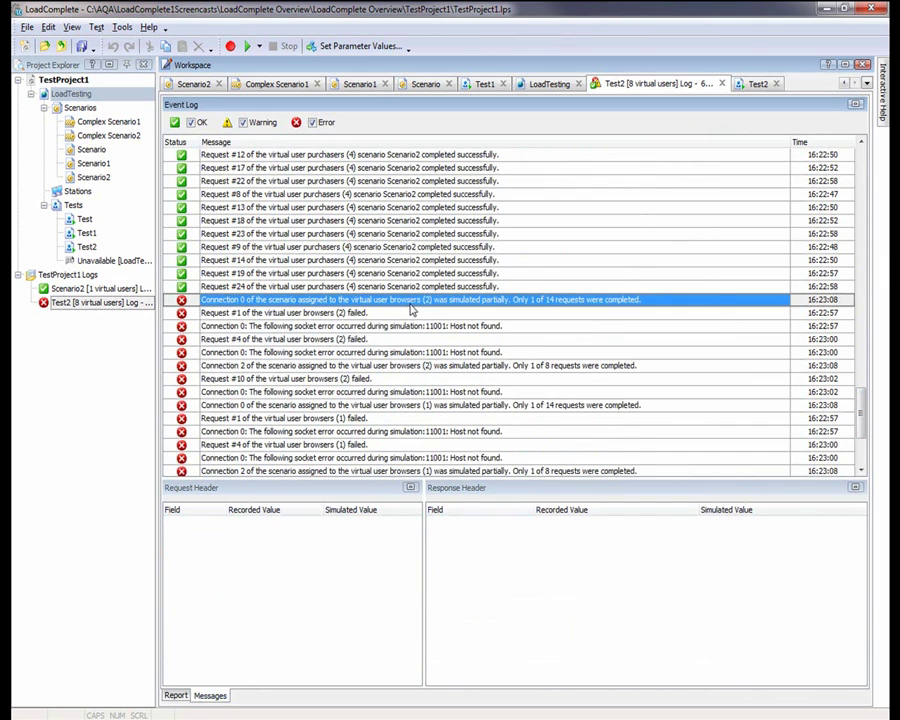
scroll(380, 320, "down", 1)
left_click(380, 313)
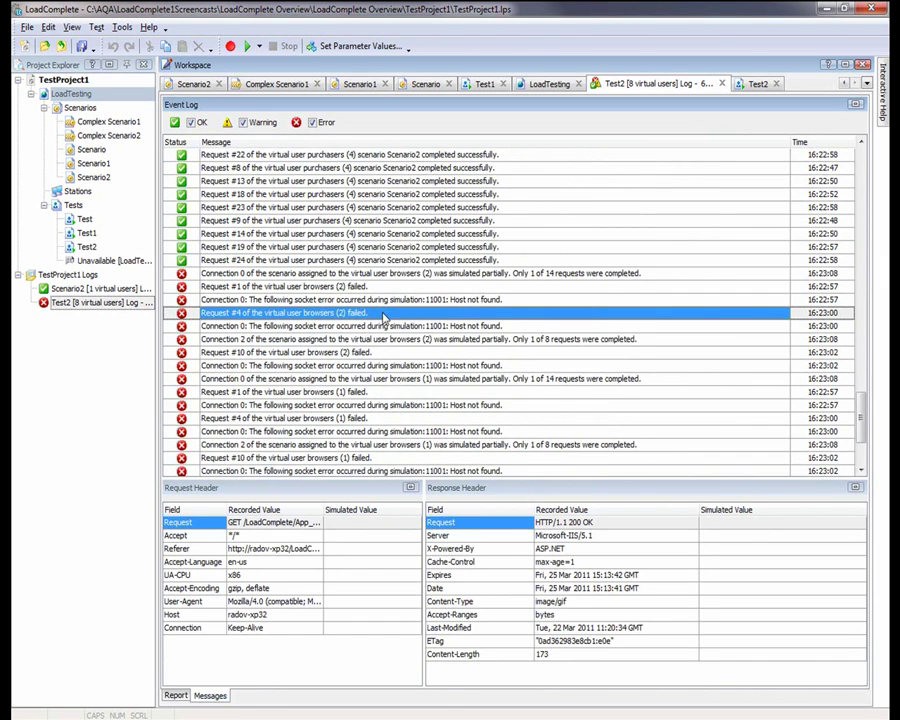